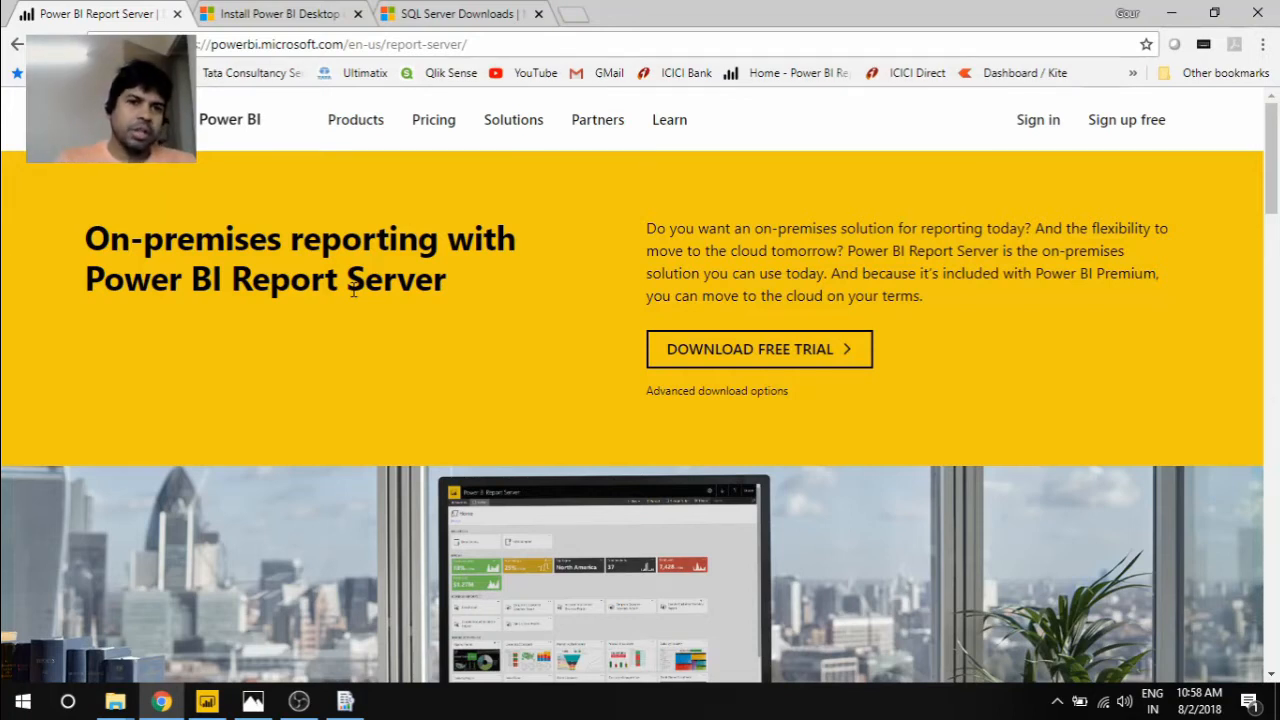
# Review the Power BI Report Server page, the Power BI Desktop installation article and the SQL Server downloads page
pyautogui.click(260, 10)
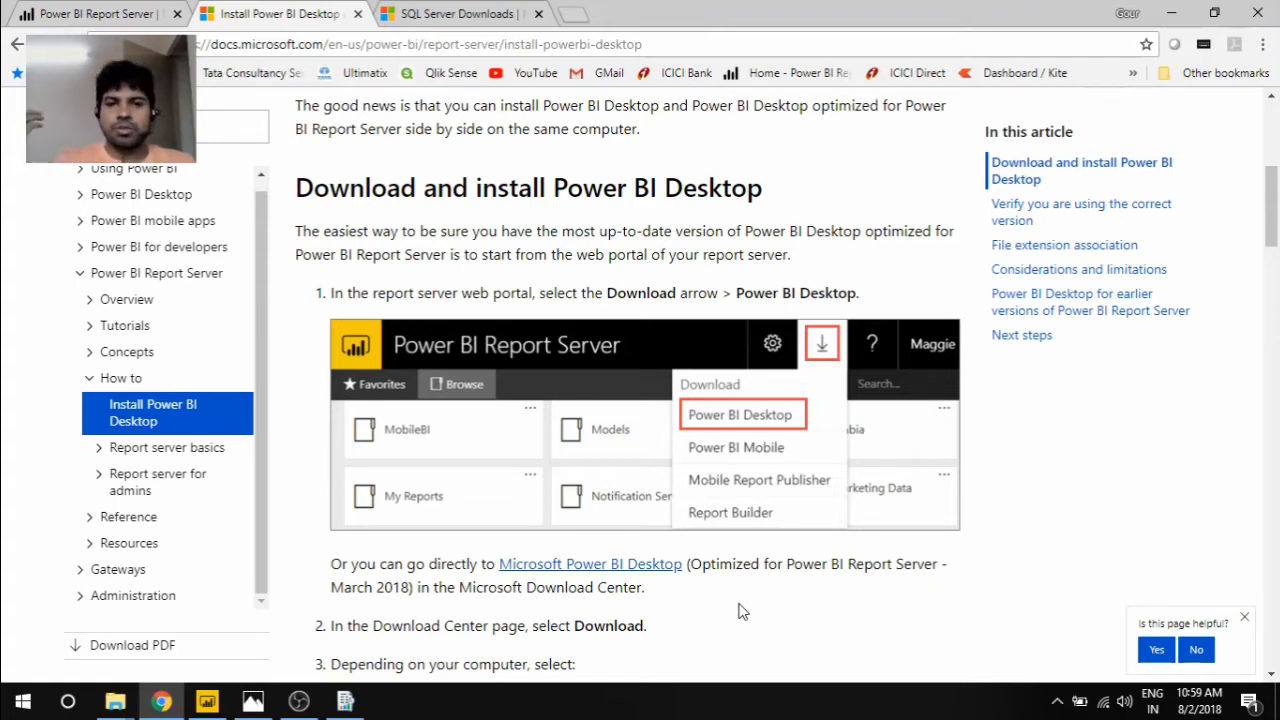
pyautogui.click(95, 14)
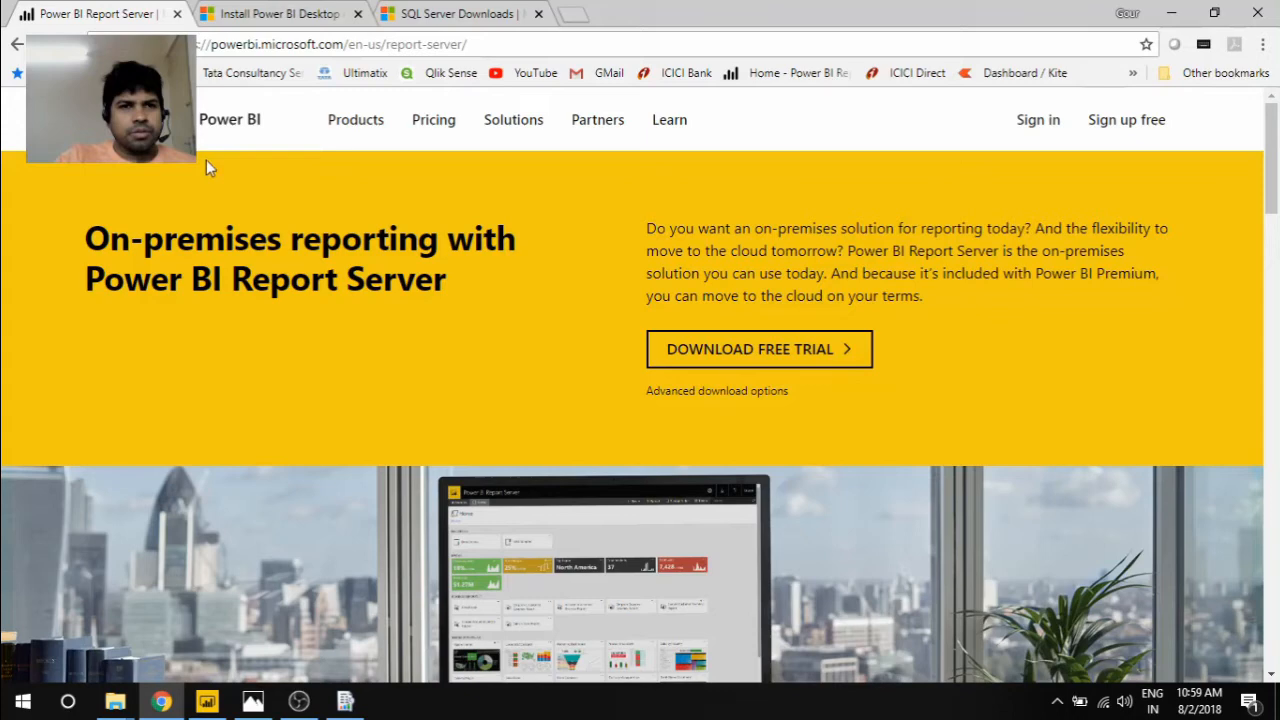
pyautogui.click(270, 14)
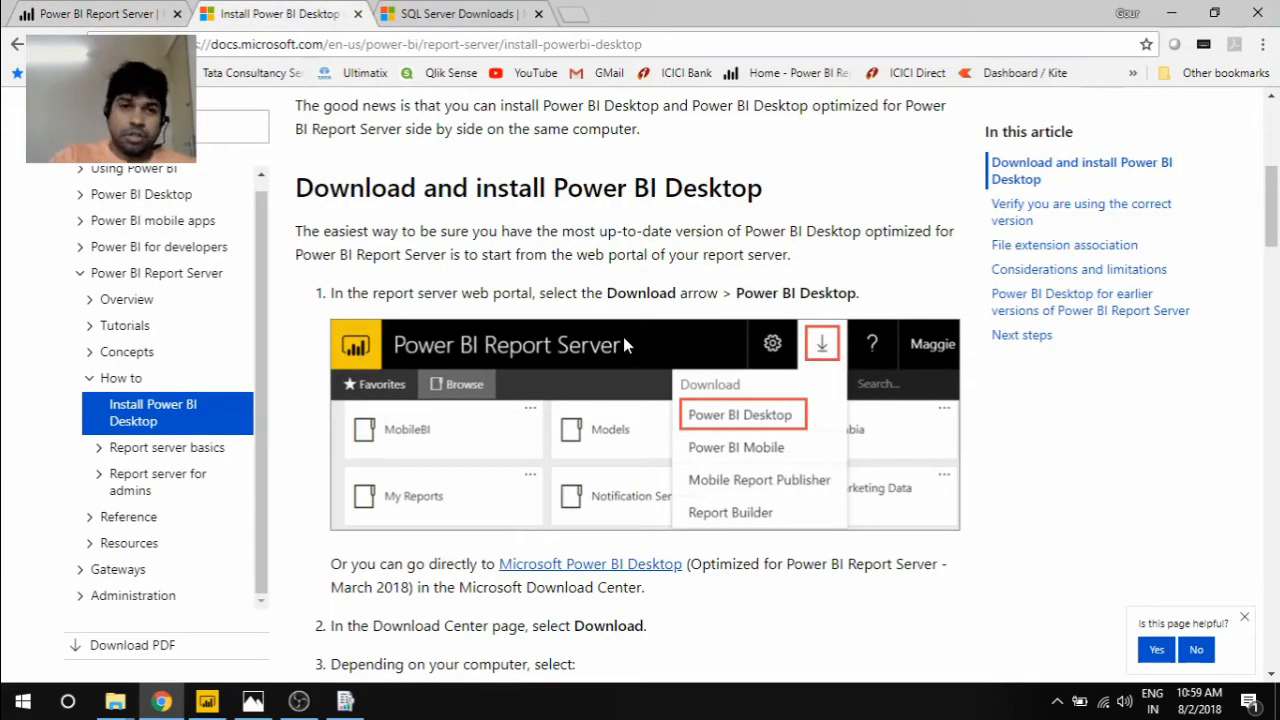
pyautogui.click(443, 16)
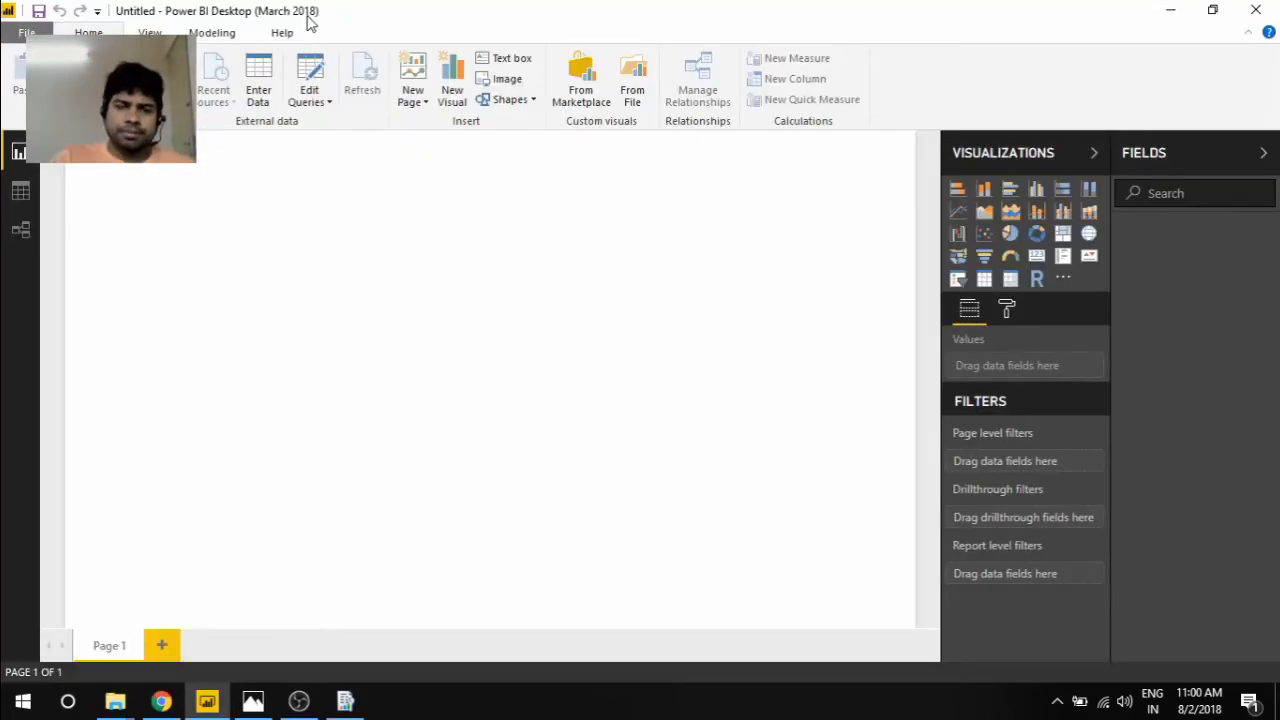
# Open the recent report GDP.pbix in Power BI Desktop, dismissing the version and layout notices
pyautogui.click(24, 34)
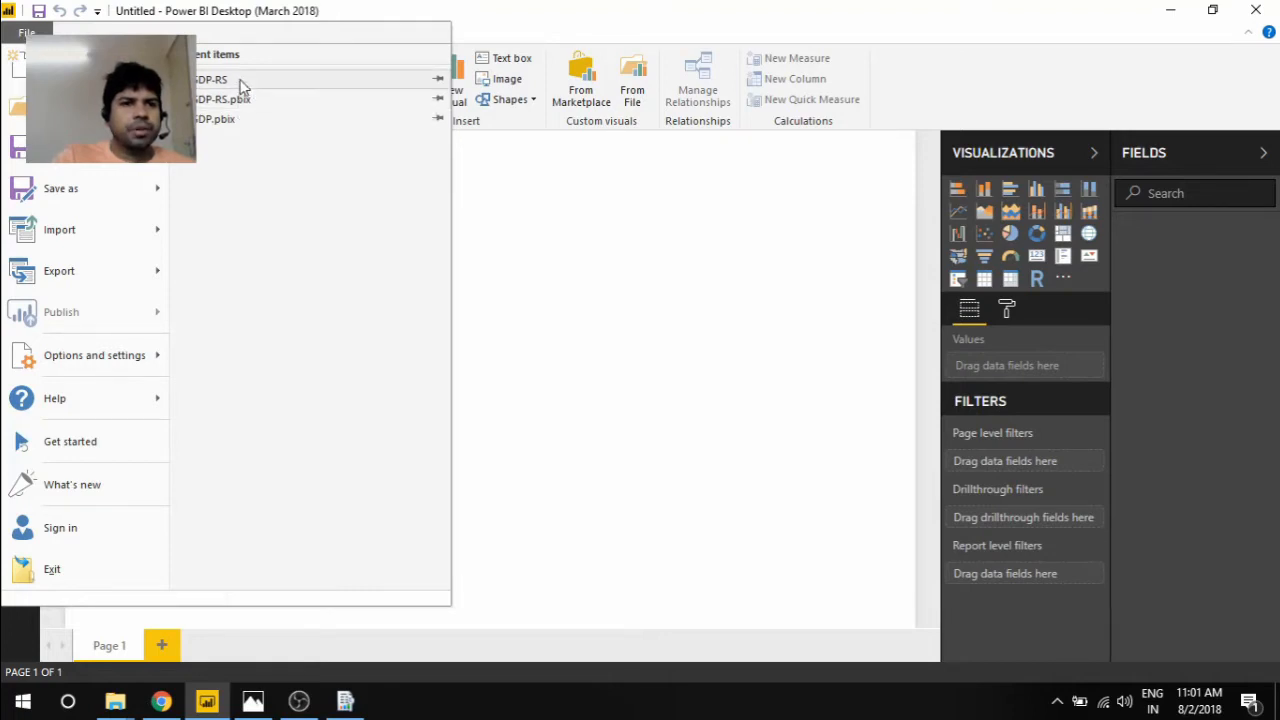
pyautogui.press('Escape')
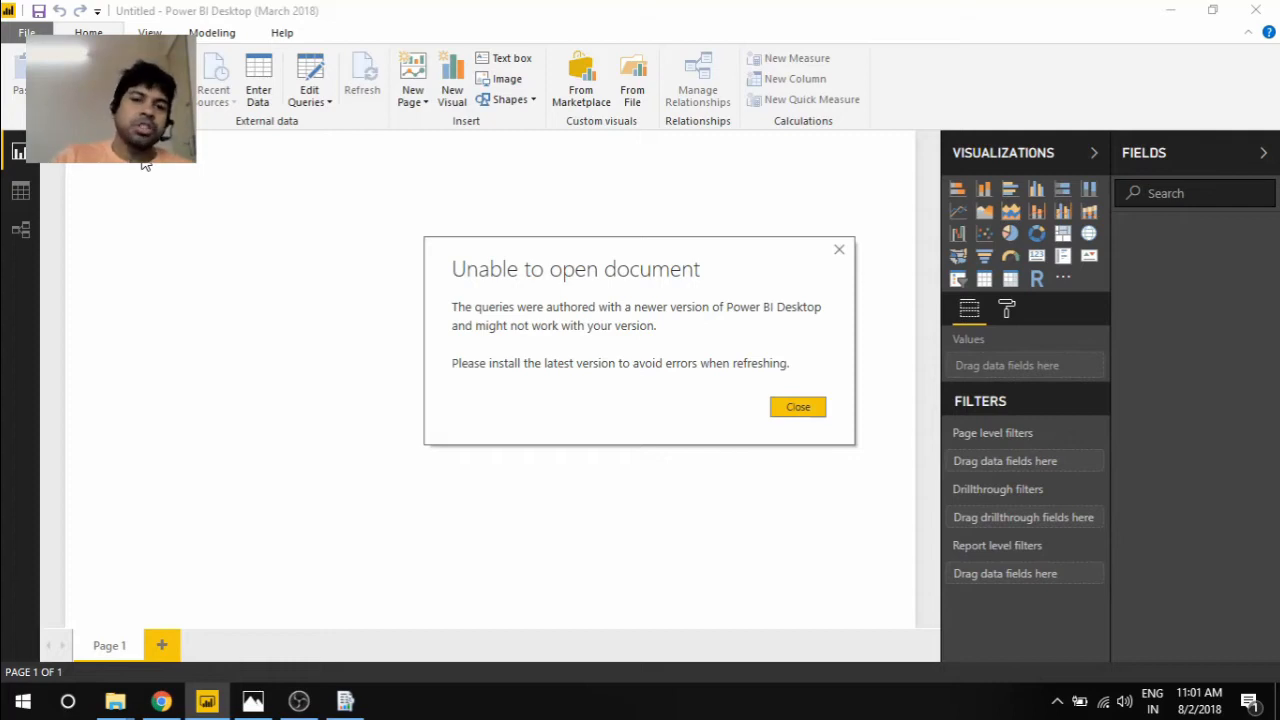
pyautogui.click(789, 406)
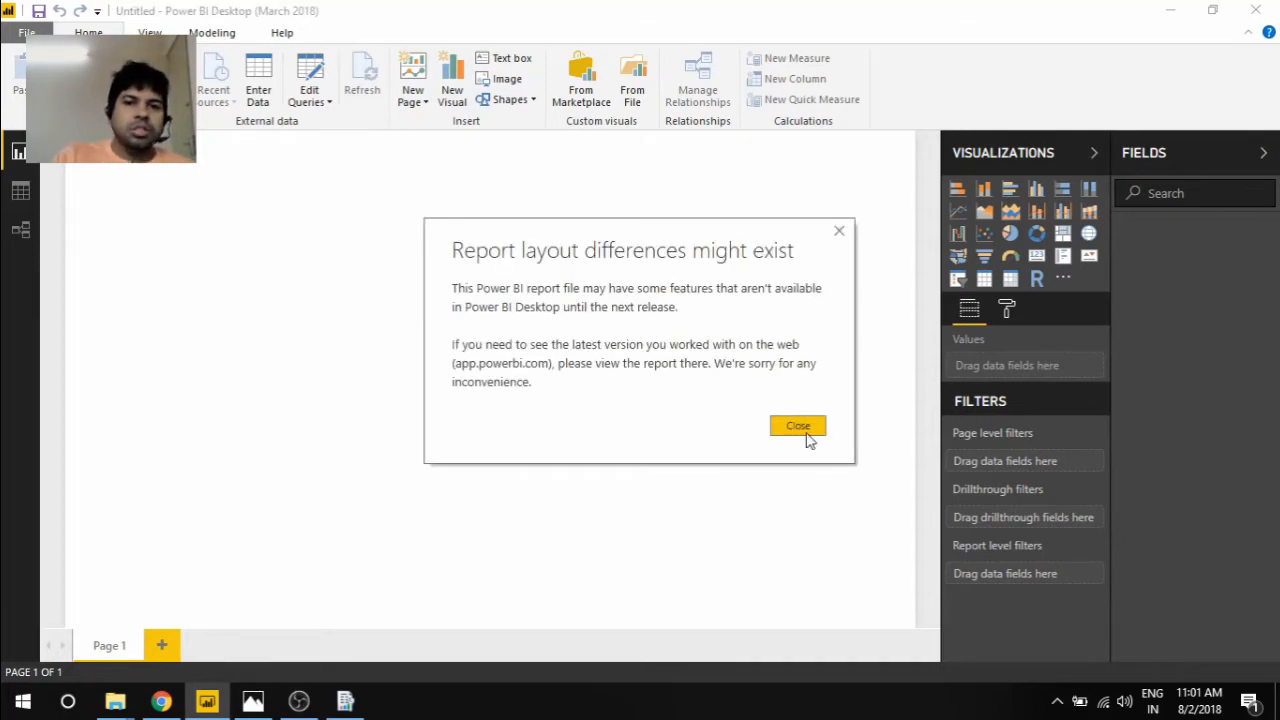
pyautogui.click(806, 434)
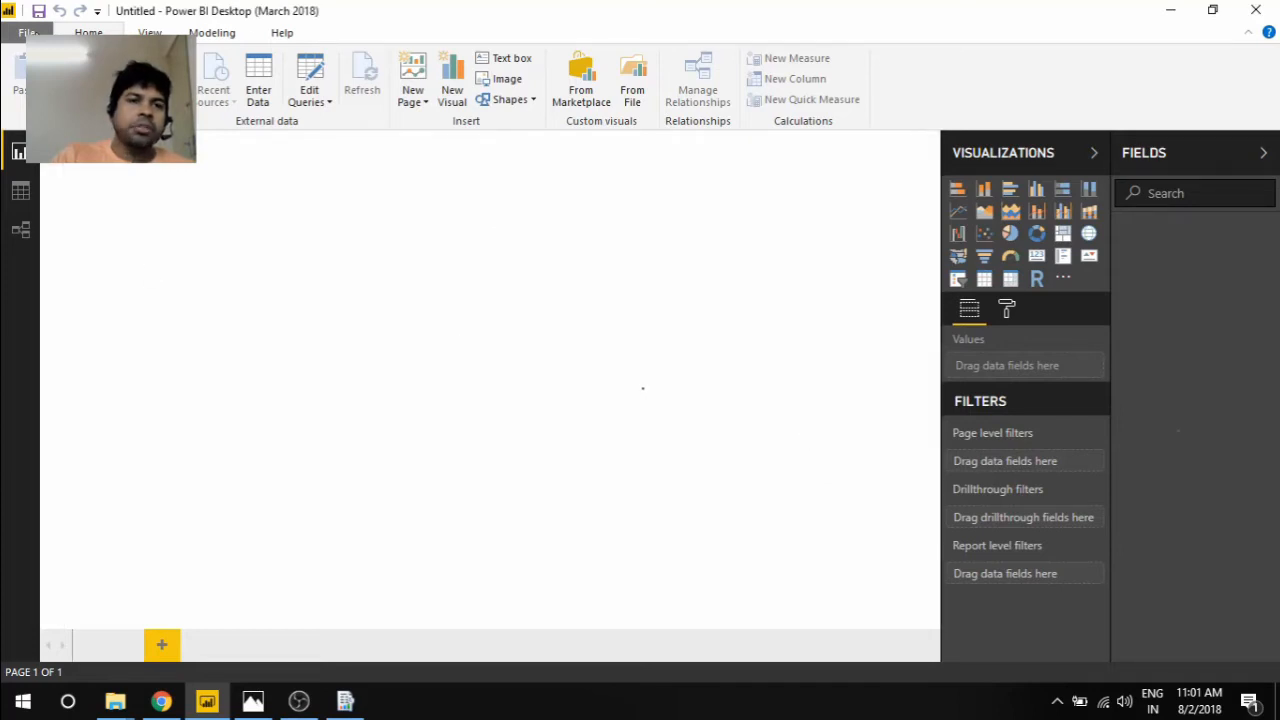
pyautogui.click(27, 33)
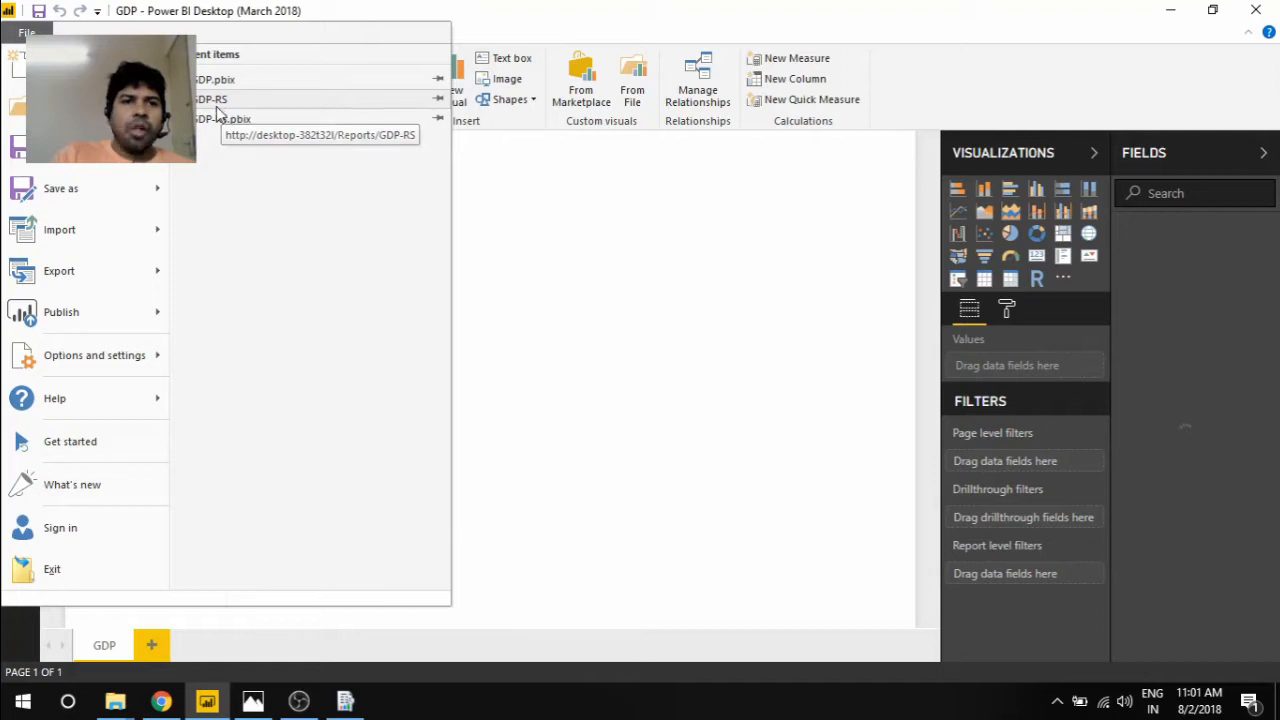
pyautogui.click(226, 84)
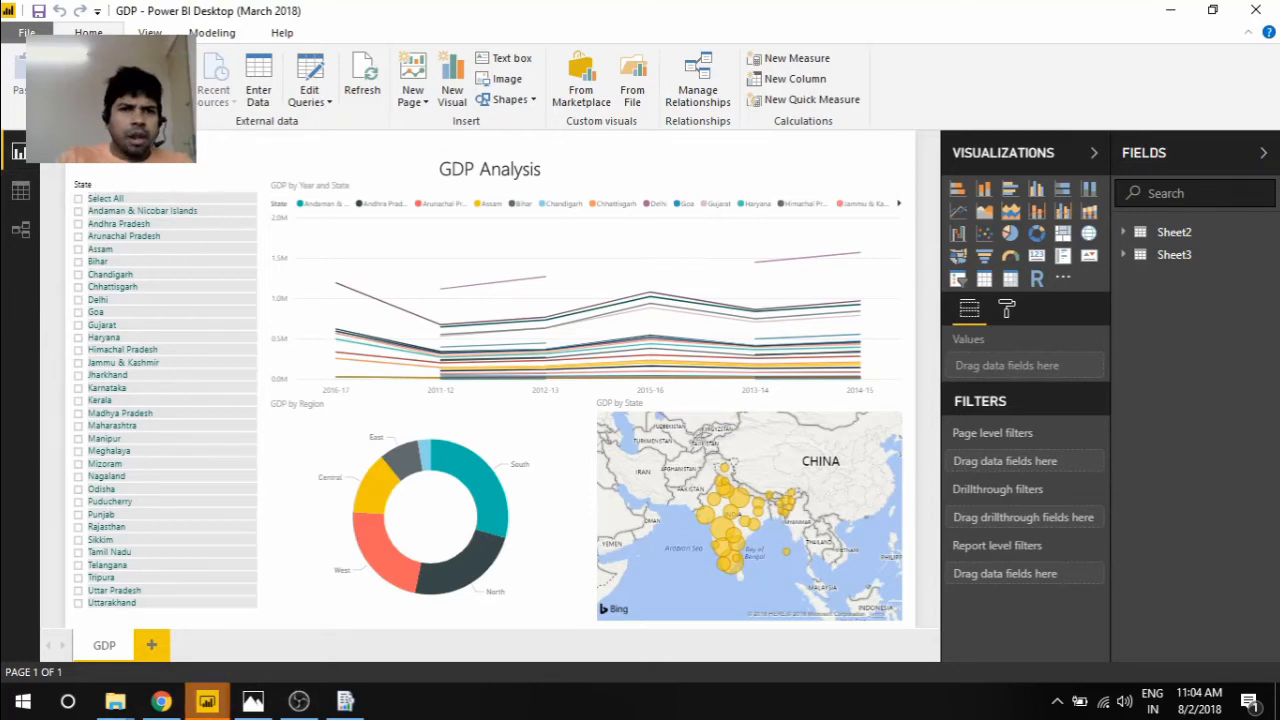
# Start connecting a blank report to the Excel workbook GDP.xlsx
pyautogui.click(168, 96)
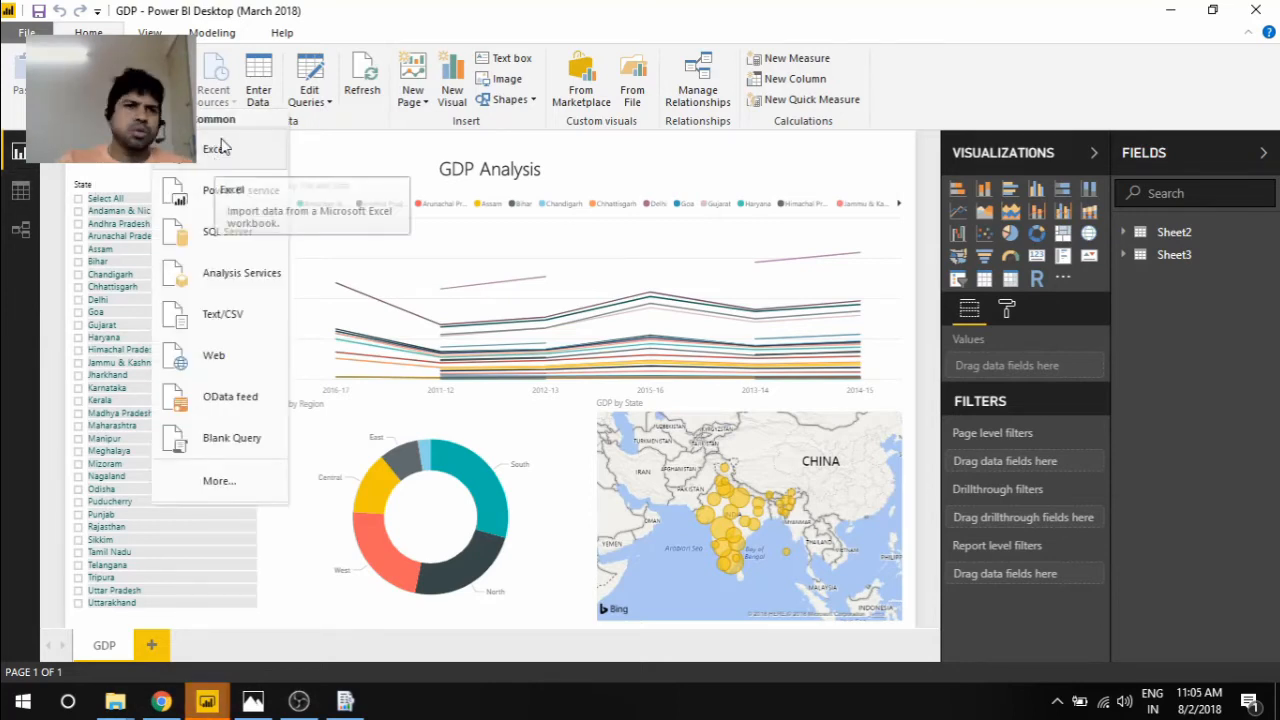
pyautogui.click(203, 378)
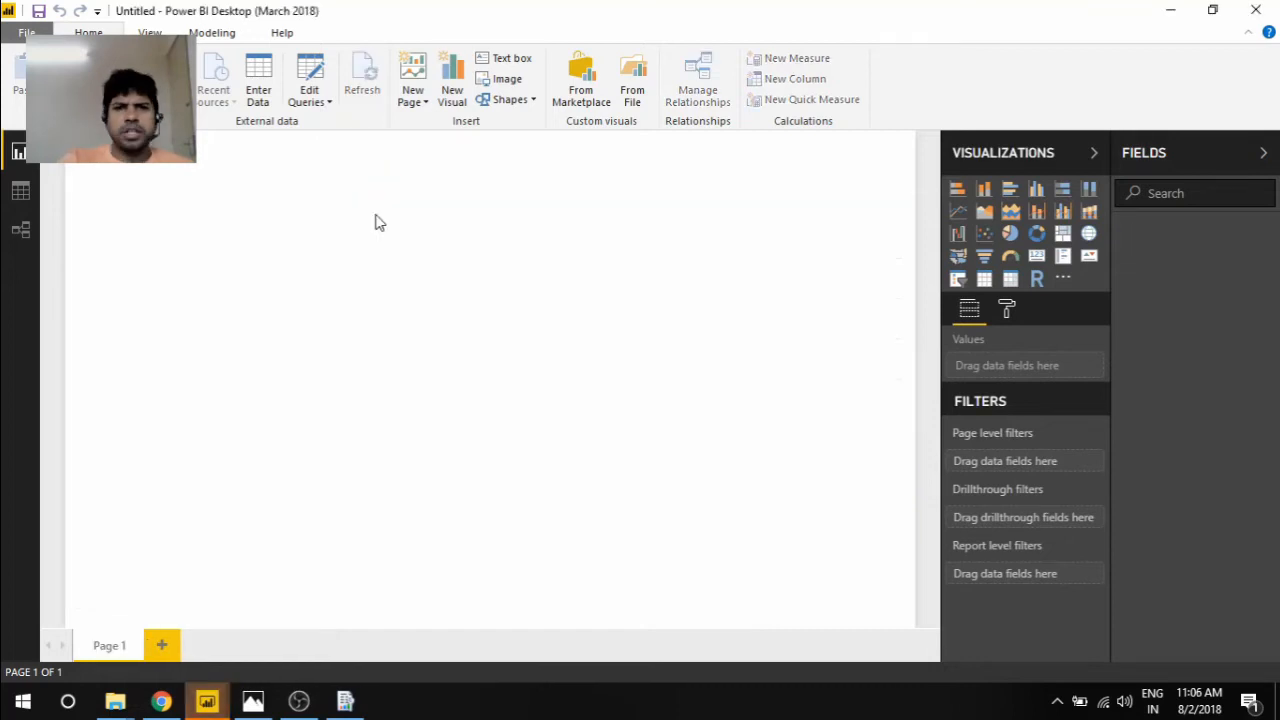
pyautogui.click(314, 78)
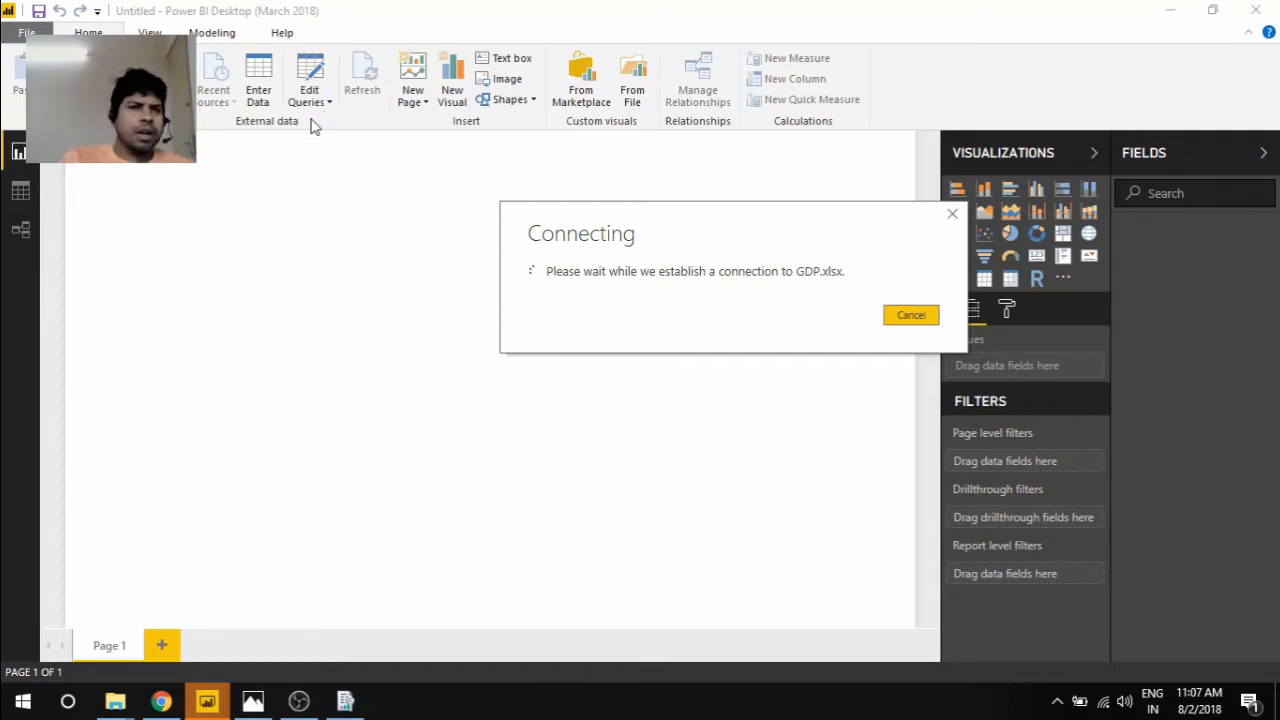
# Switch to the open GDP report and inspect the fields and format settings of the GDP by Year and State line chart
pyautogui.moveTo(225, 697)
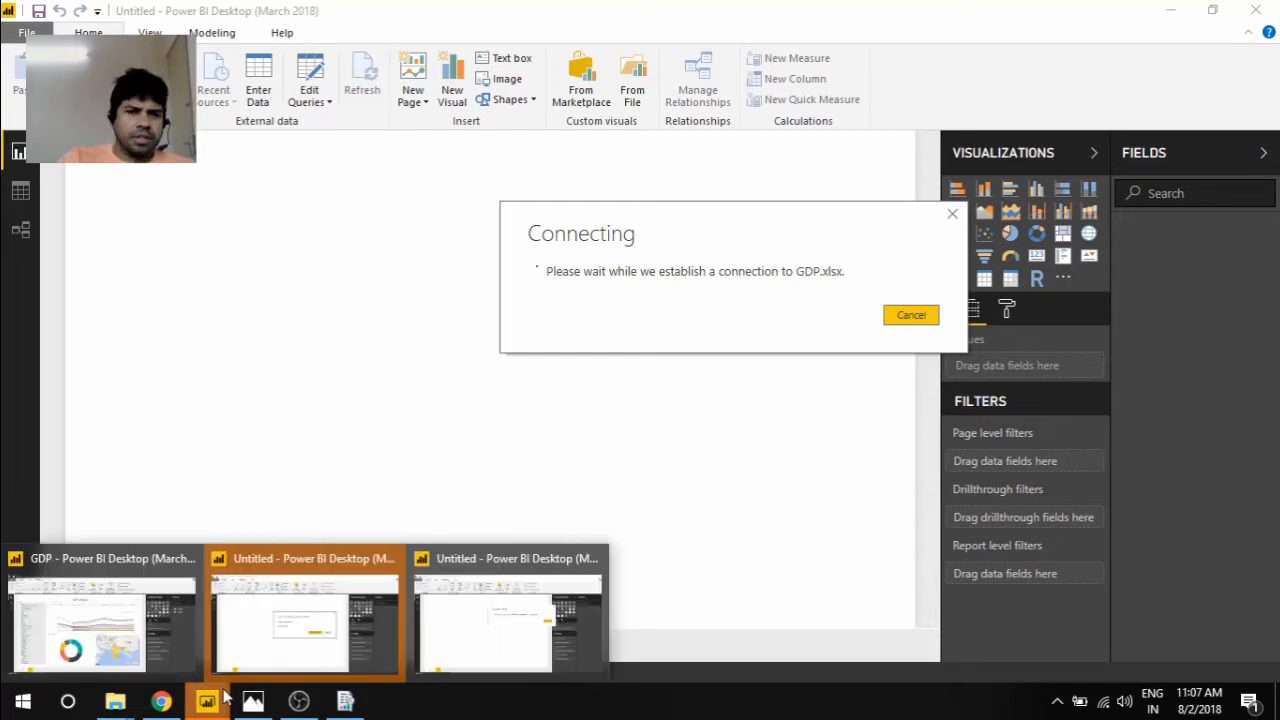
pyautogui.click(142, 628)
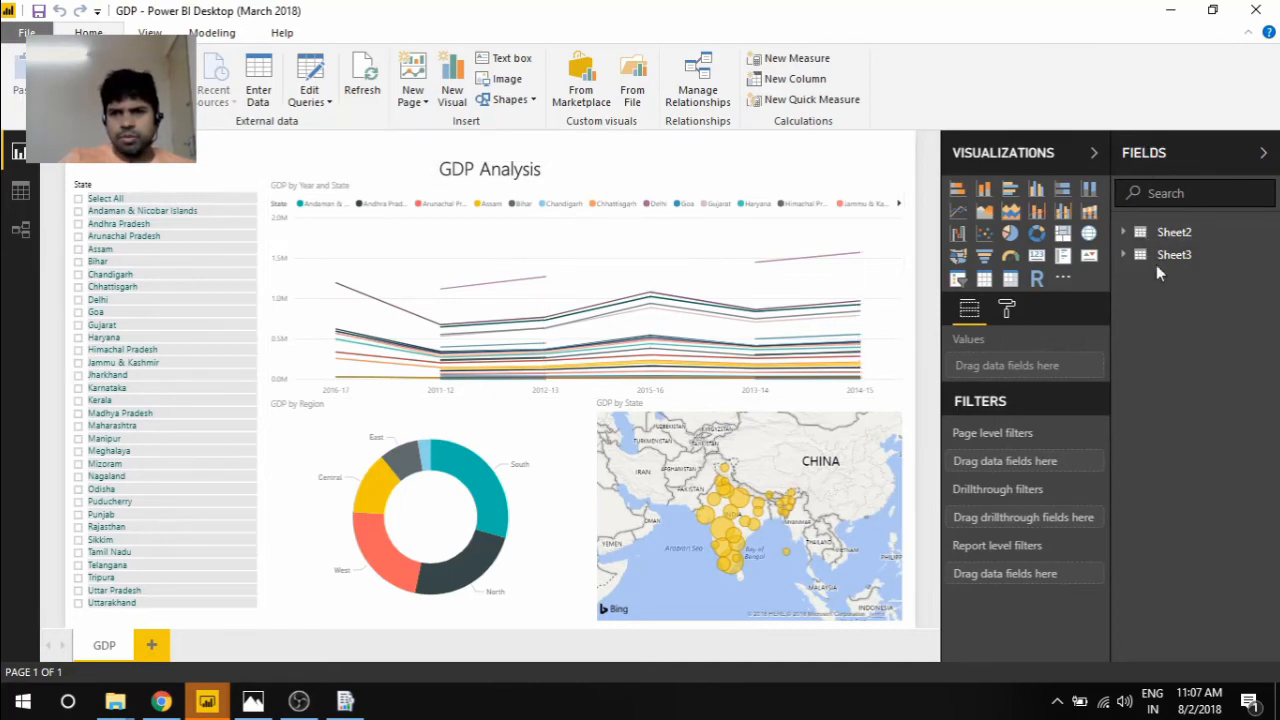
pyautogui.click(393, 273)
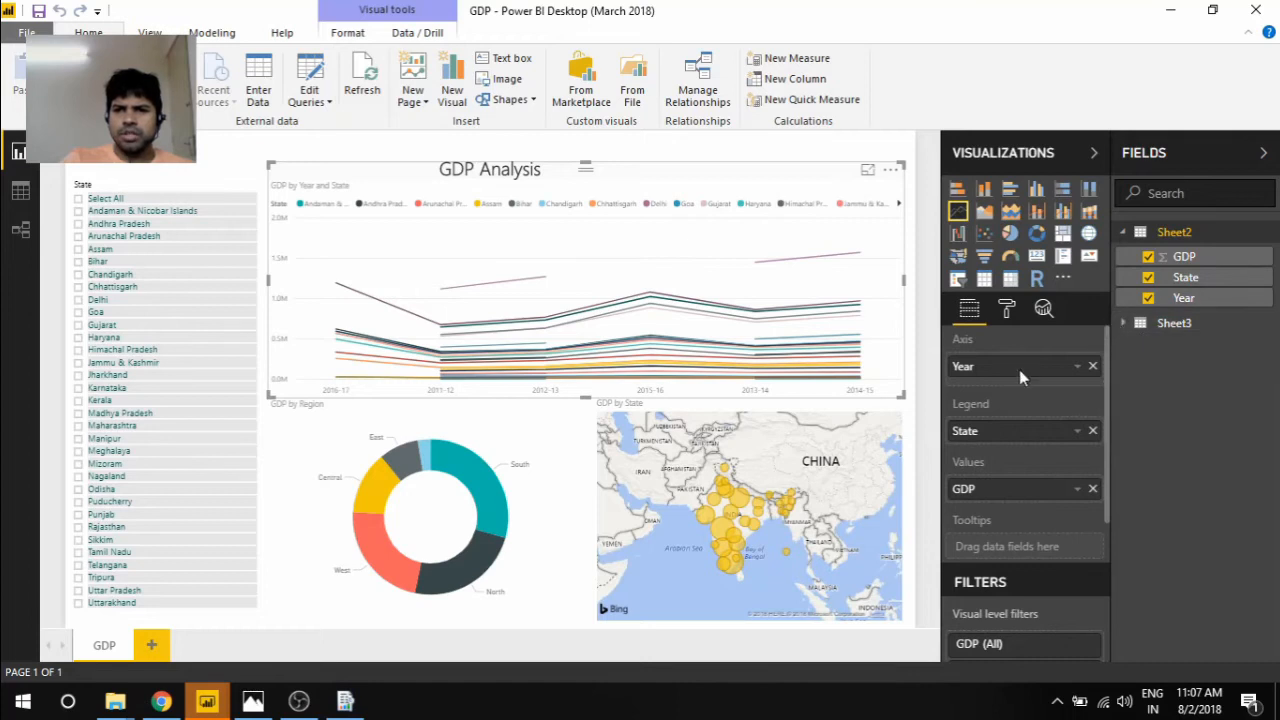
pyautogui.click(1005, 314)
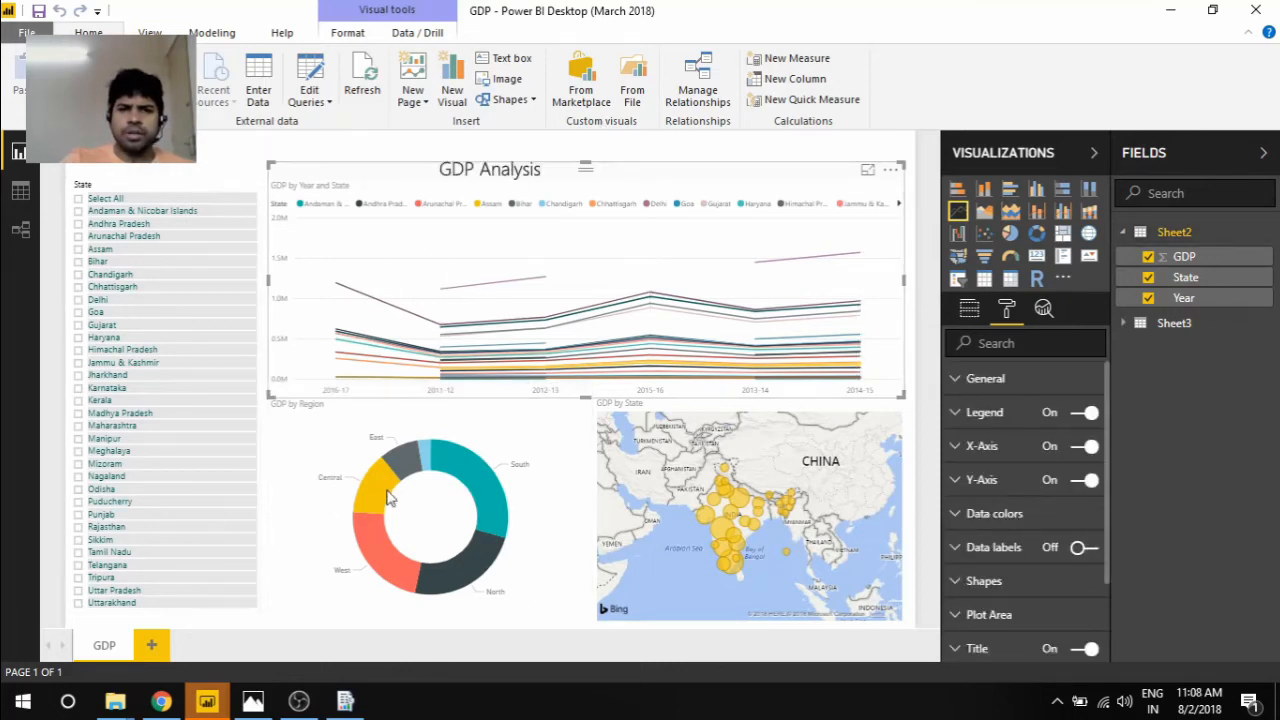
# Inspect the fields behind the GDP by Region donut chart, expanding Sheet3 and its region hierarchy
pyautogui.click(505, 424)
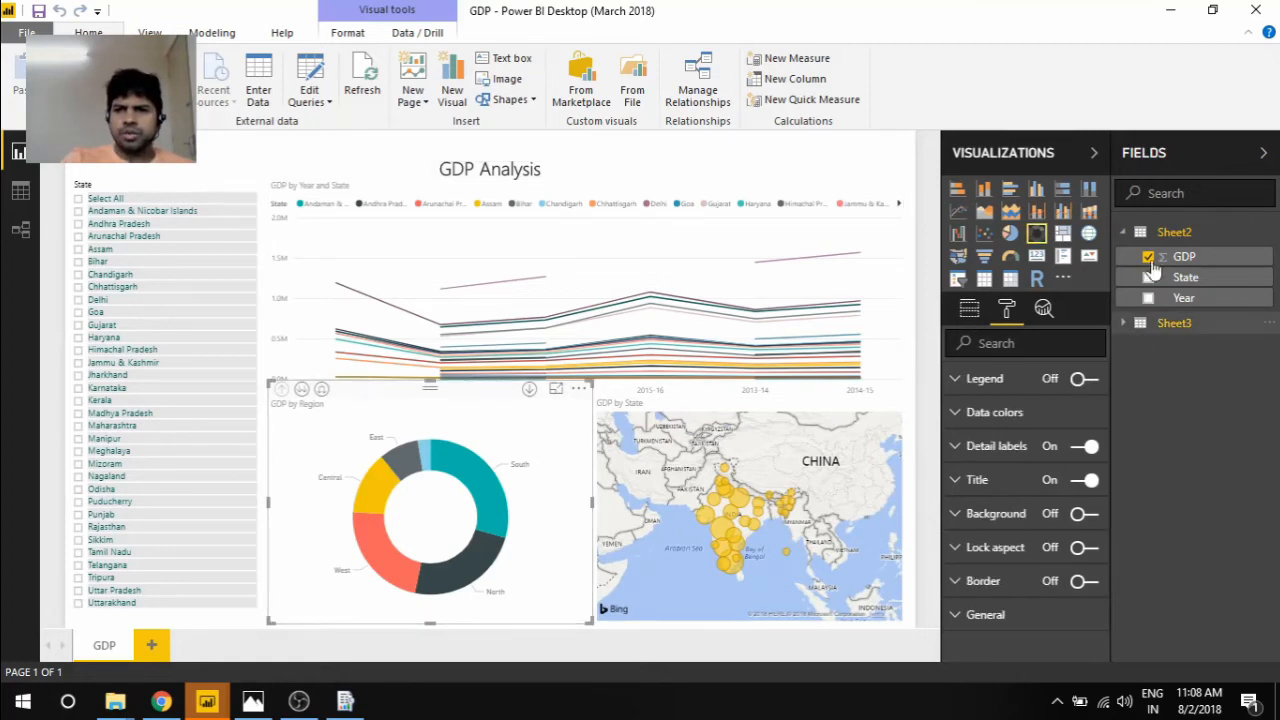
pyautogui.click(1149, 258)
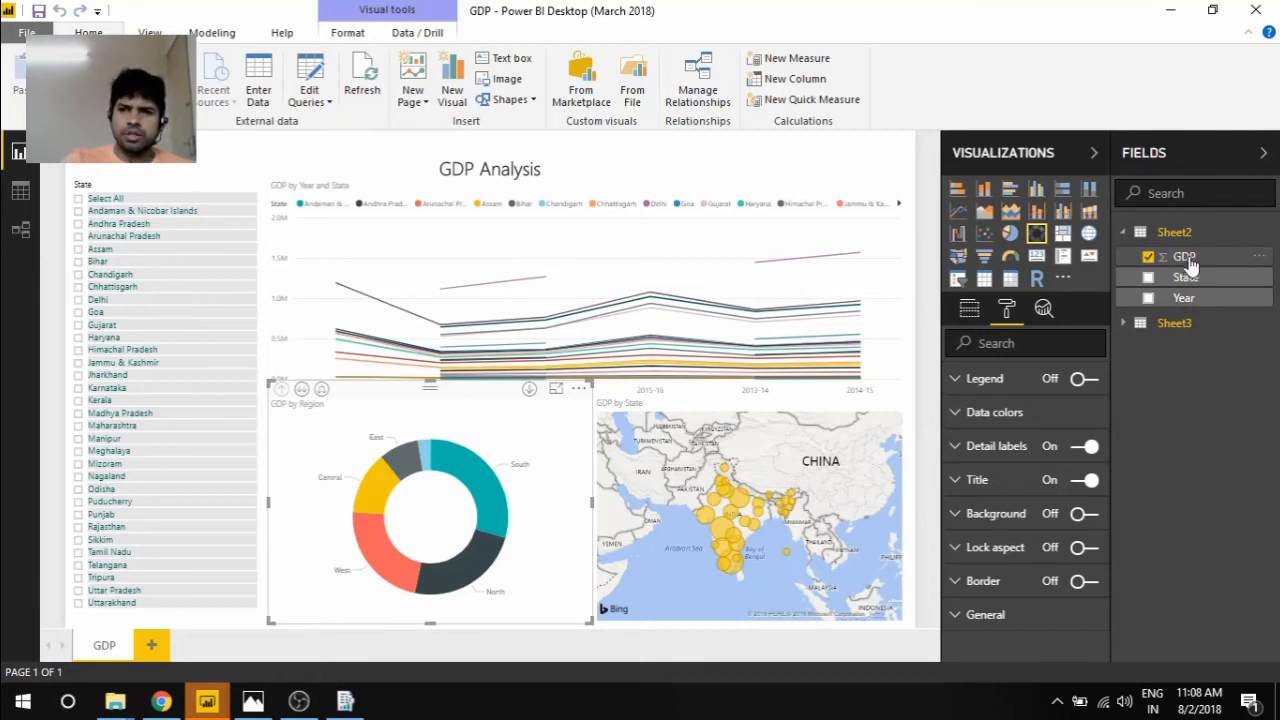
pyautogui.click(1124, 324)
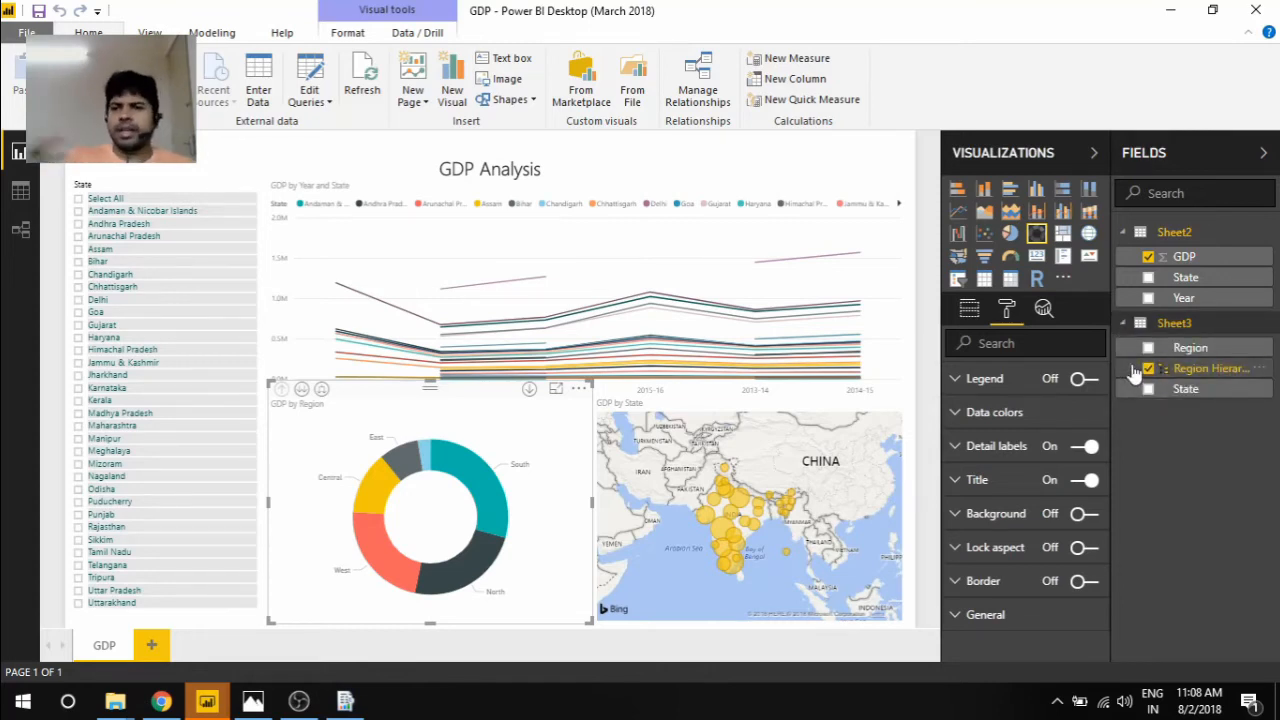
pyautogui.click(1134, 372)
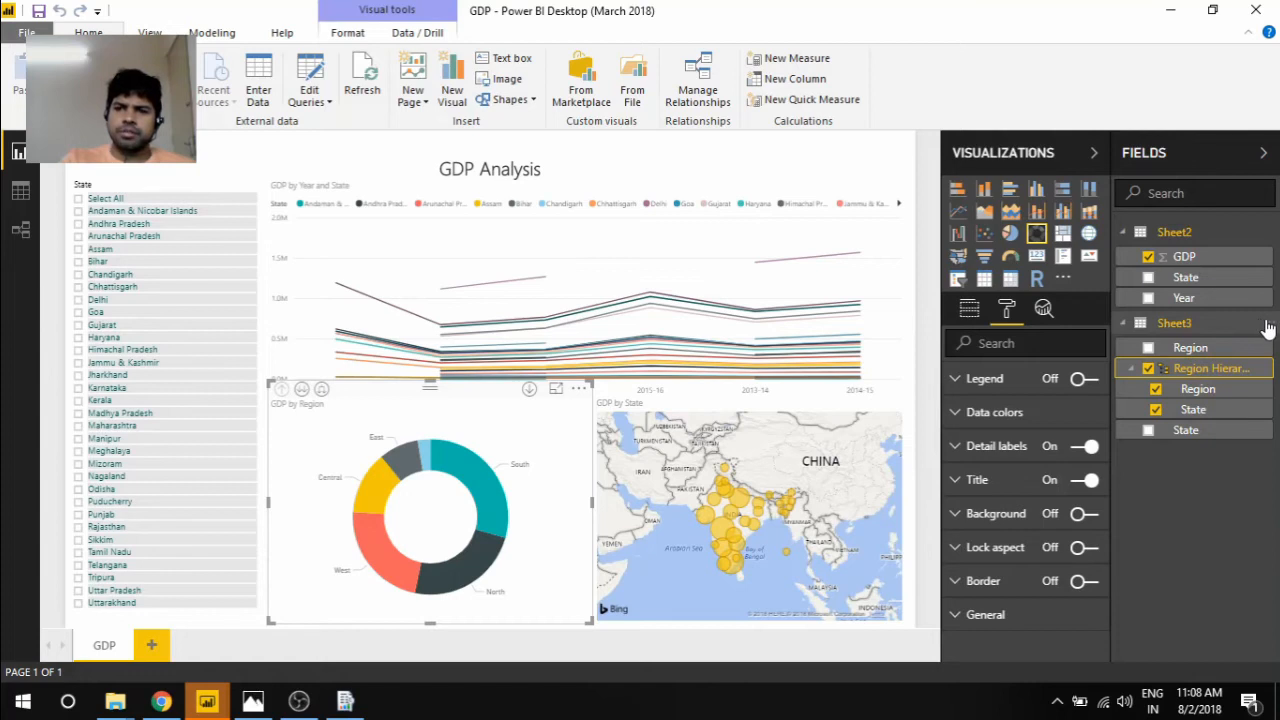
# View the options available for the GDP field of Sheet2, including creating a new hierarchy
pyautogui.rightClick(1267, 329)
pyautogui.rightClick(1258, 256)
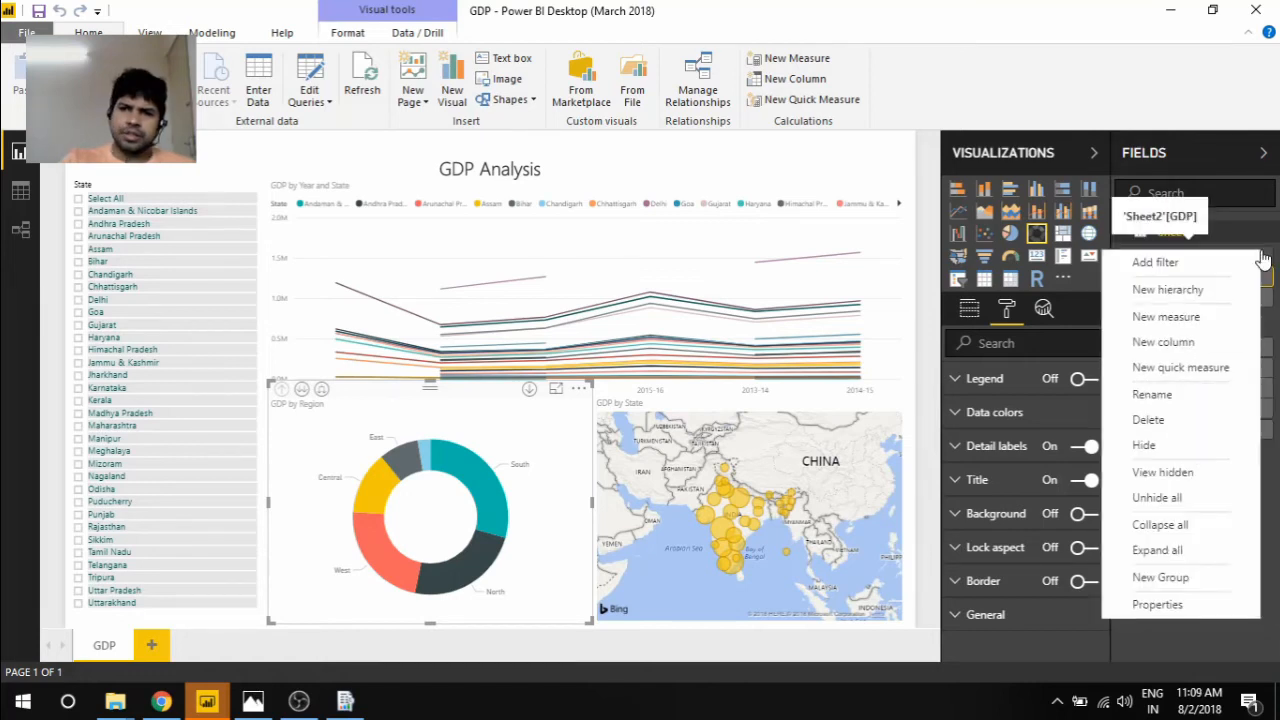
pyautogui.click(1190, 292)
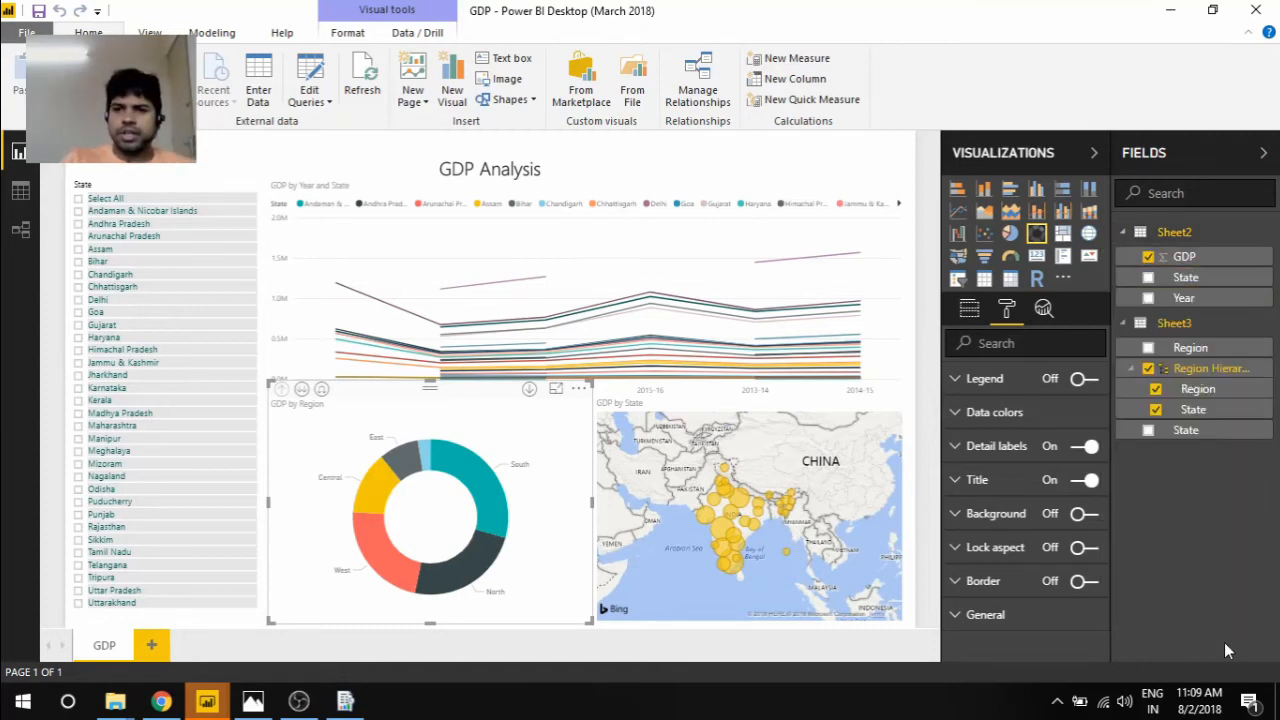
# Highlight South in the GDP by Region donut and preview the chart's region-and-state and state levels, returning to the region level
pyautogui.click(486, 486)
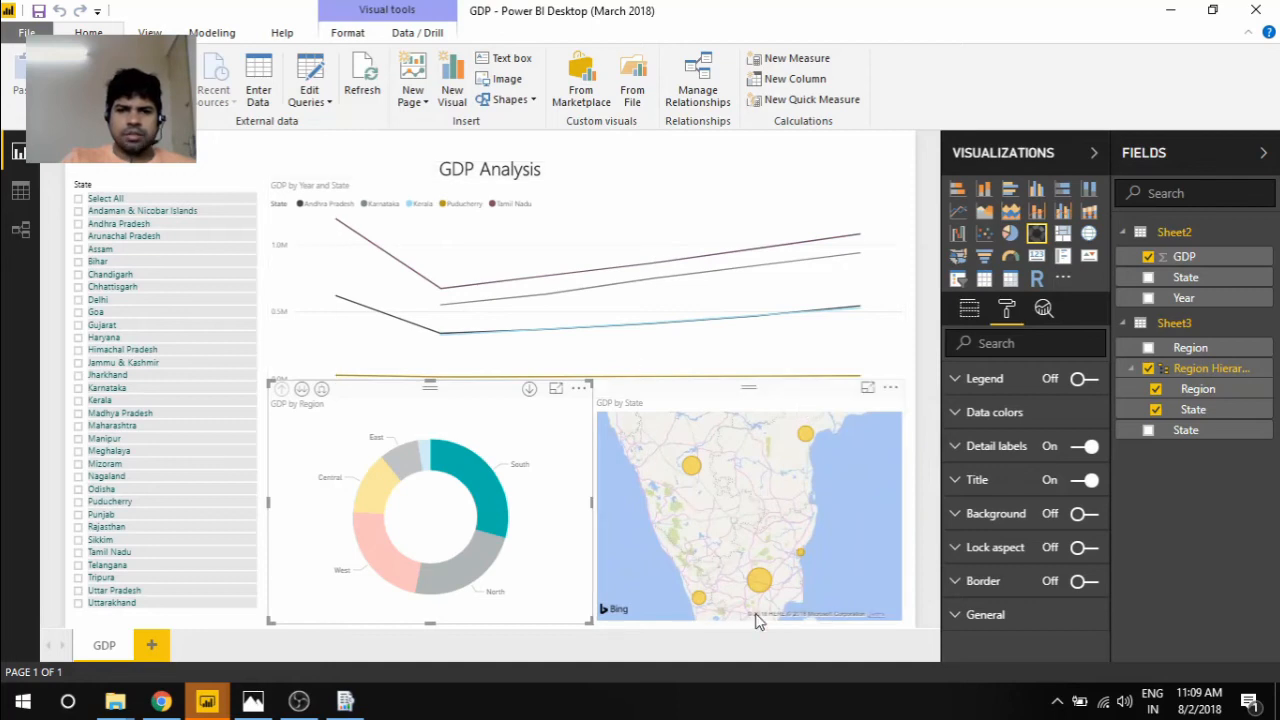
pyautogui.click(531, 390)
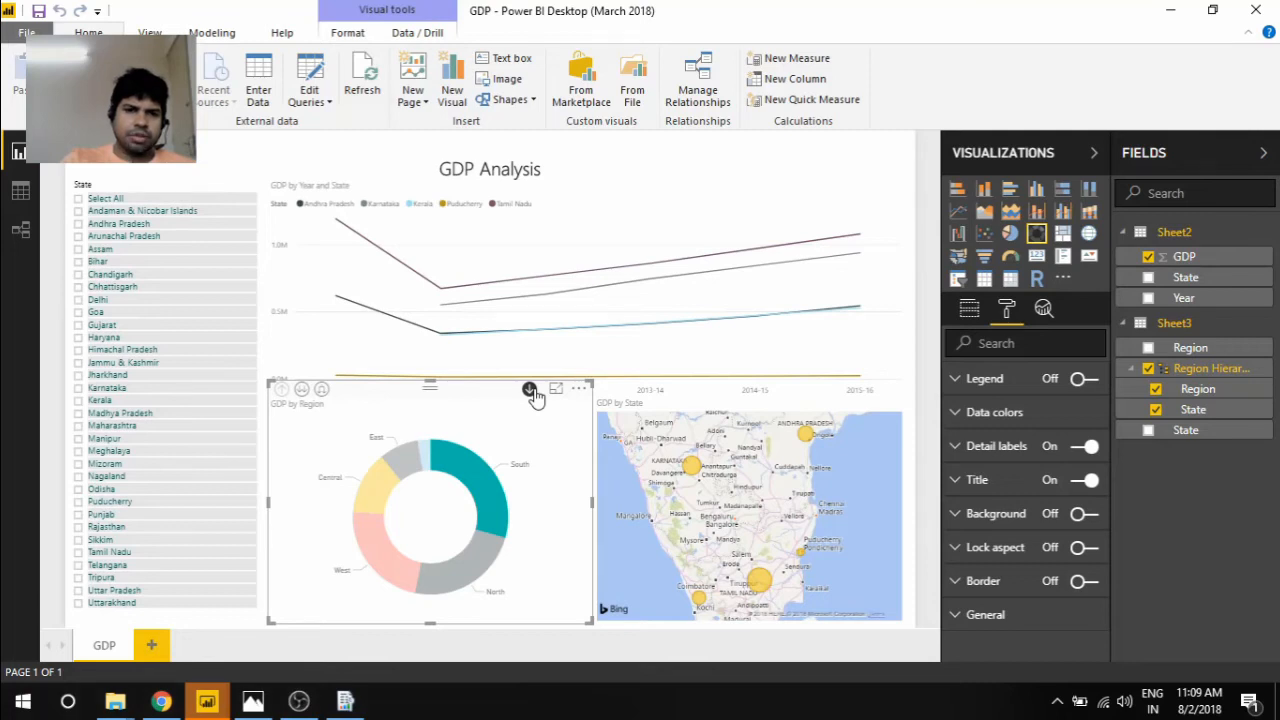
pyautogui.click(320, 390)
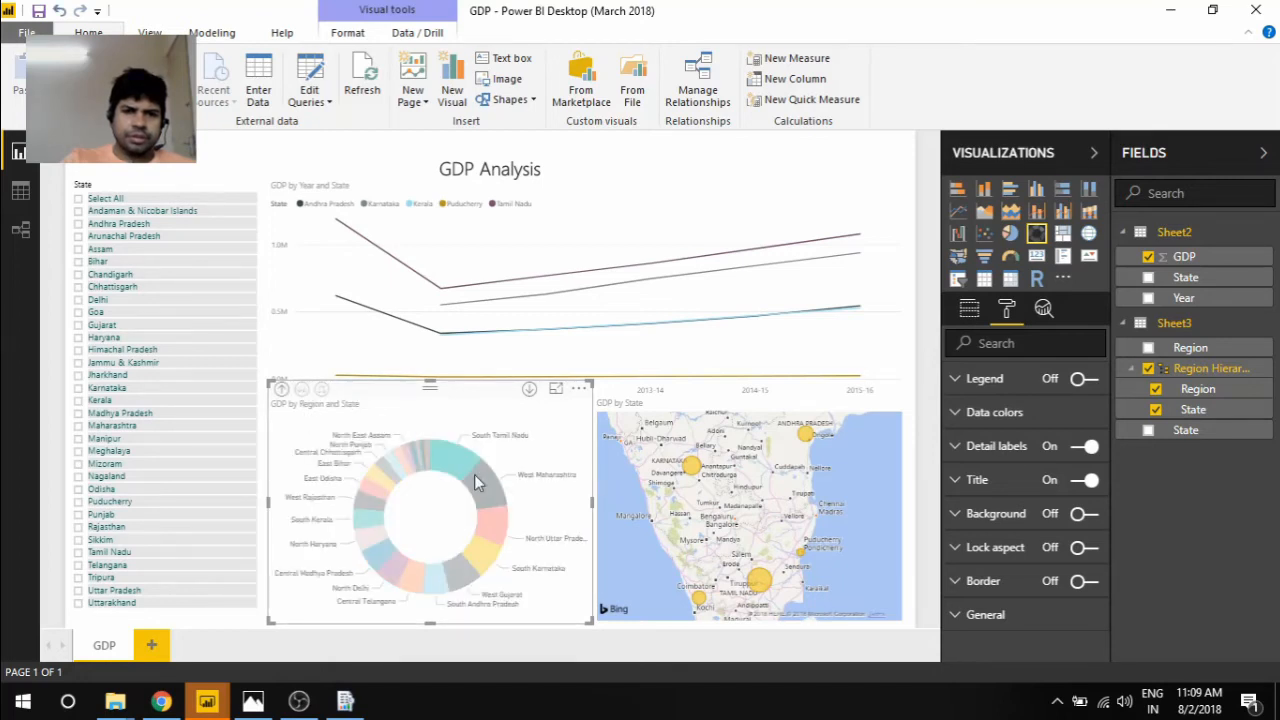
pyautogui.moveTo(490, 507)
pyautogui.click(280, 392)
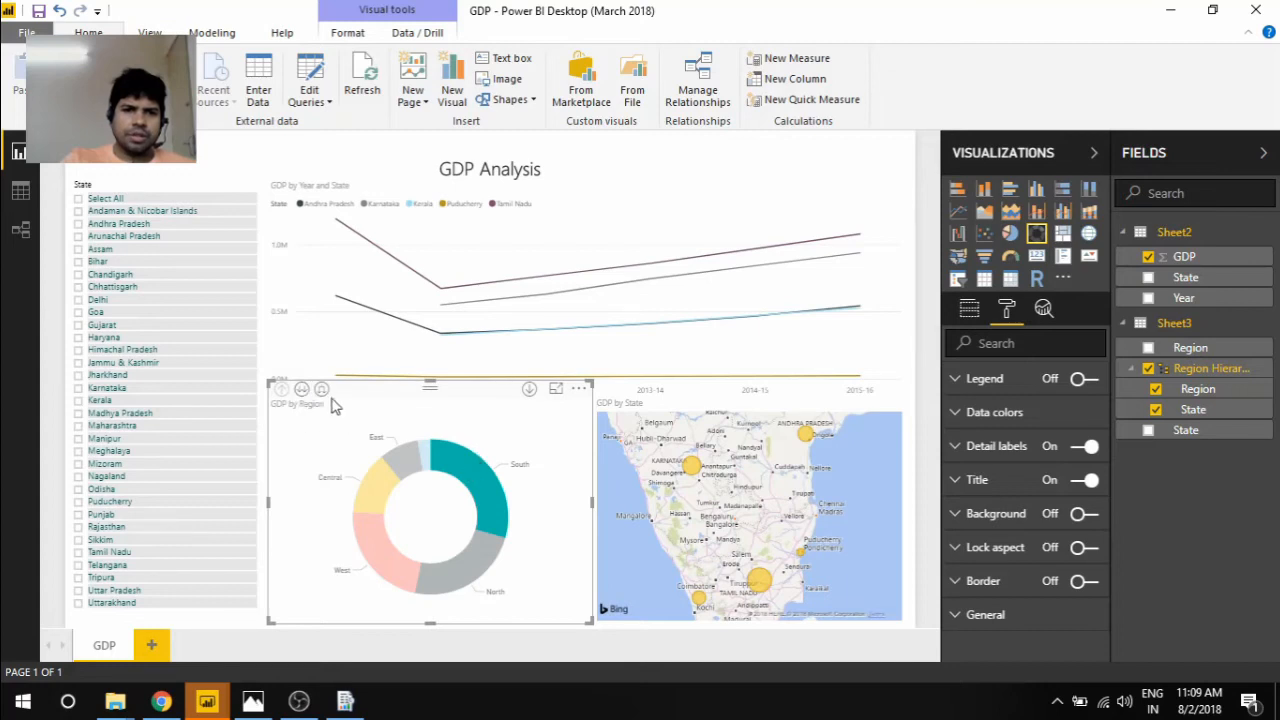
pyautogui.click(300, 390)
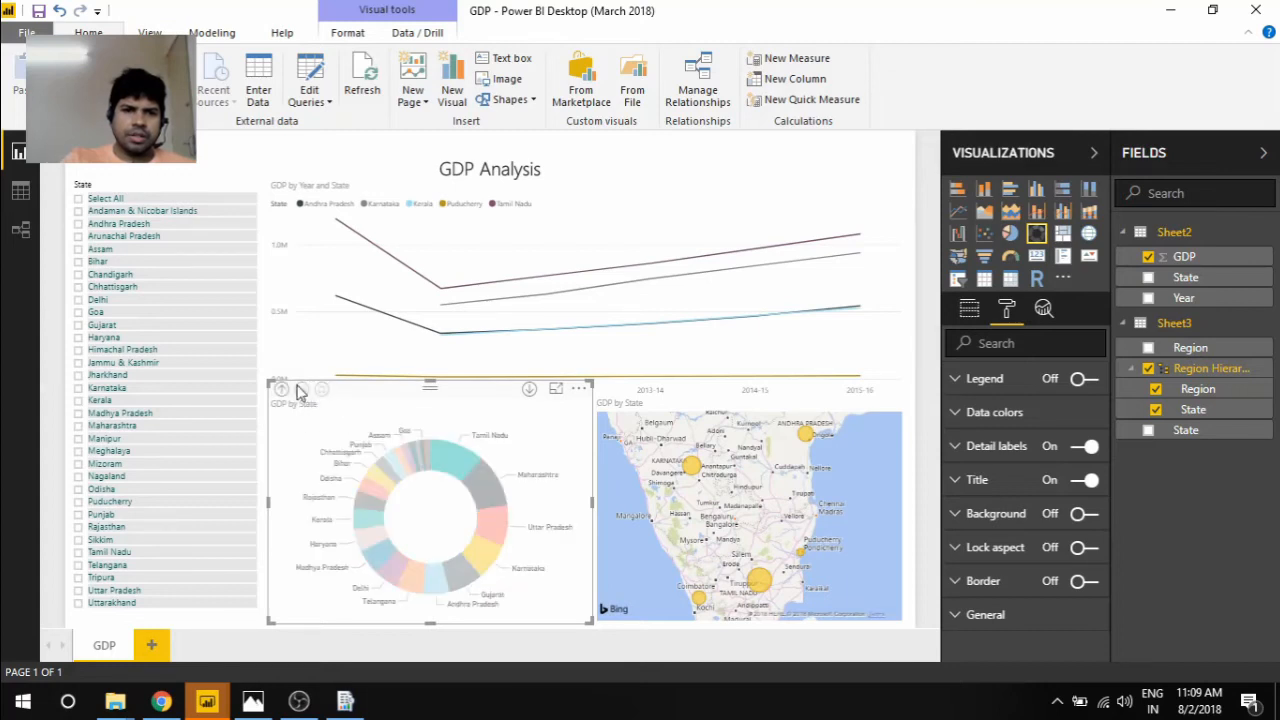
pyautogui.click(282, 390)
# Drill down the GDP by Region donut chart from the South region to its states
pyautogui.click(455, 472)
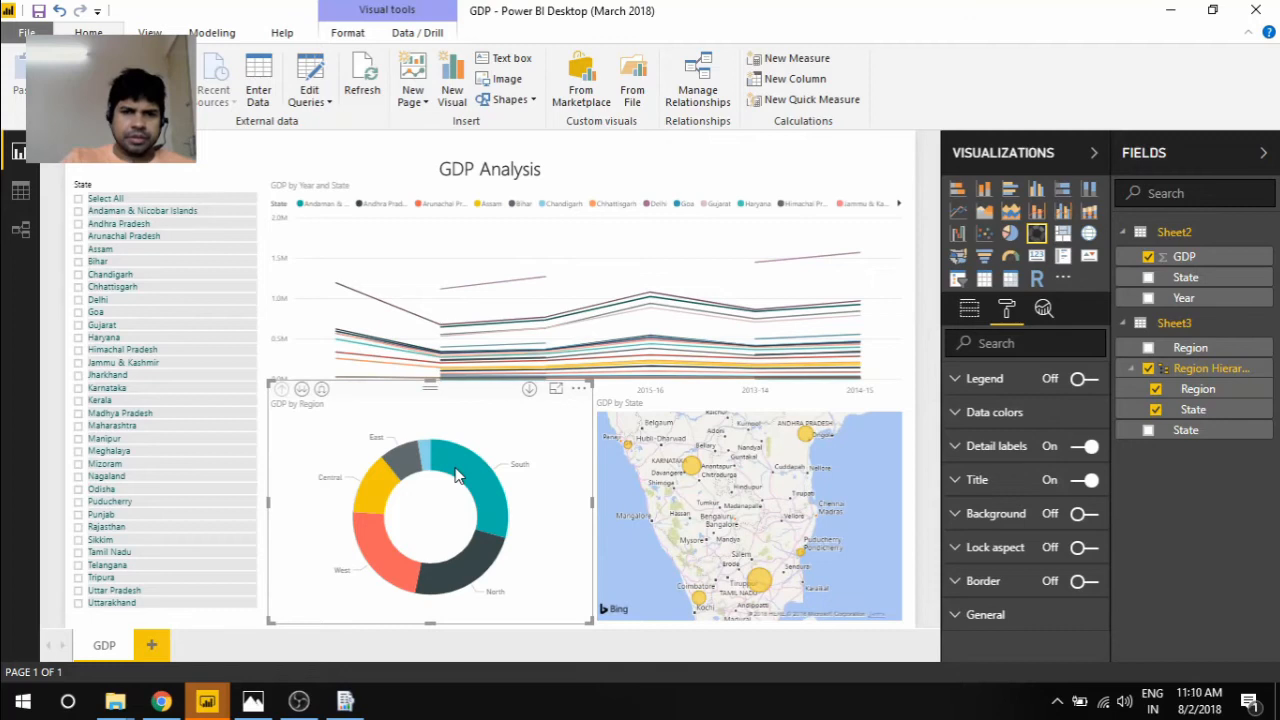
pyautogui.click(457, 475)
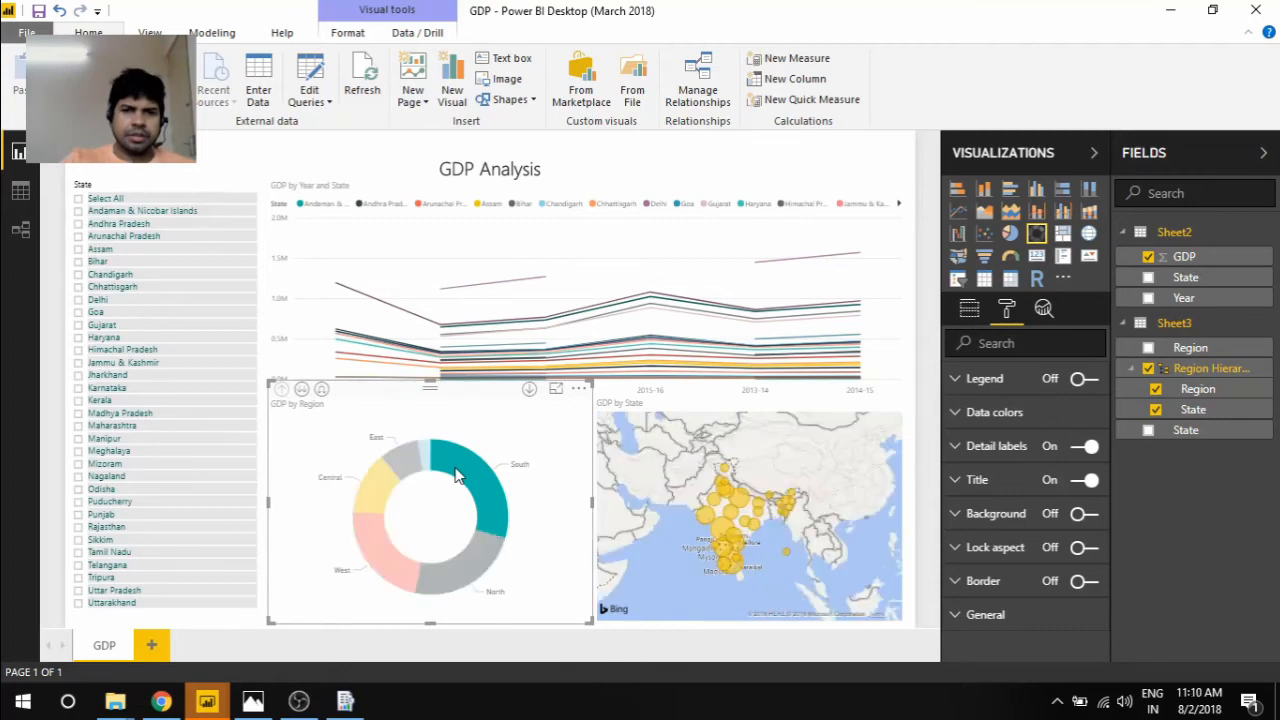
pyautogui.click(457, 475)
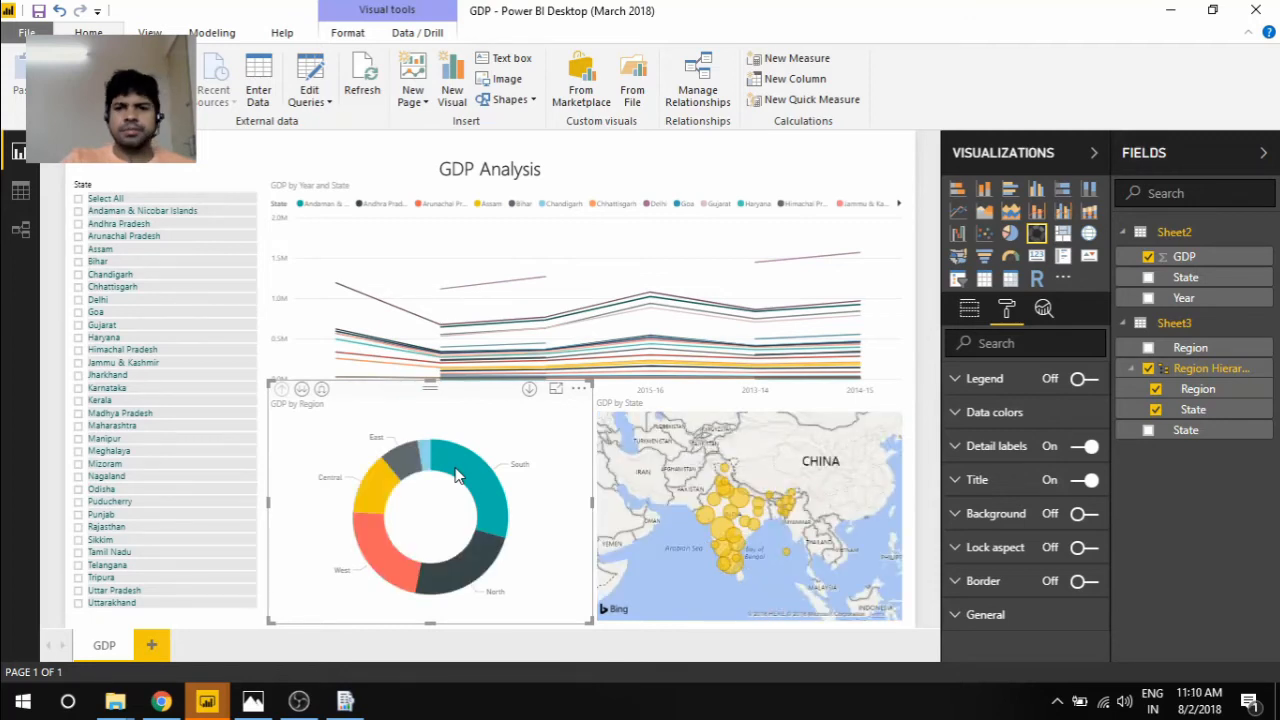
pyautogui.click(457, 475)
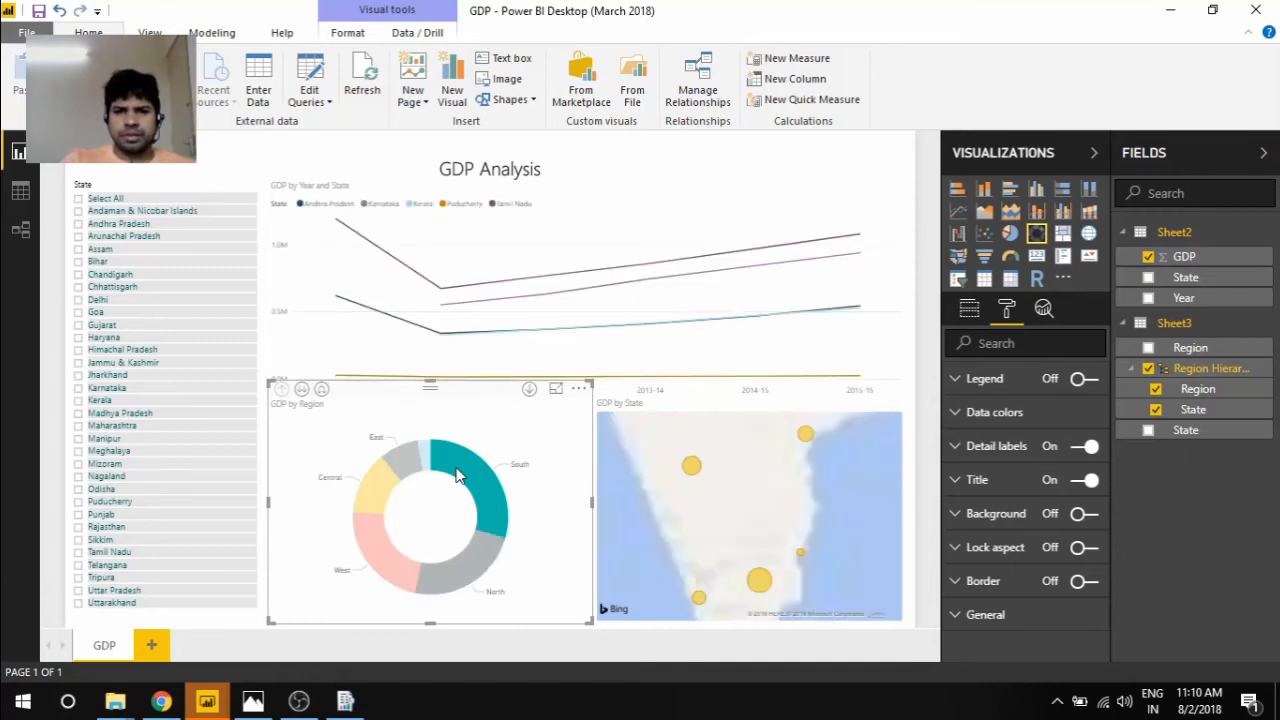
pyautogui.rightClick(457, 475)
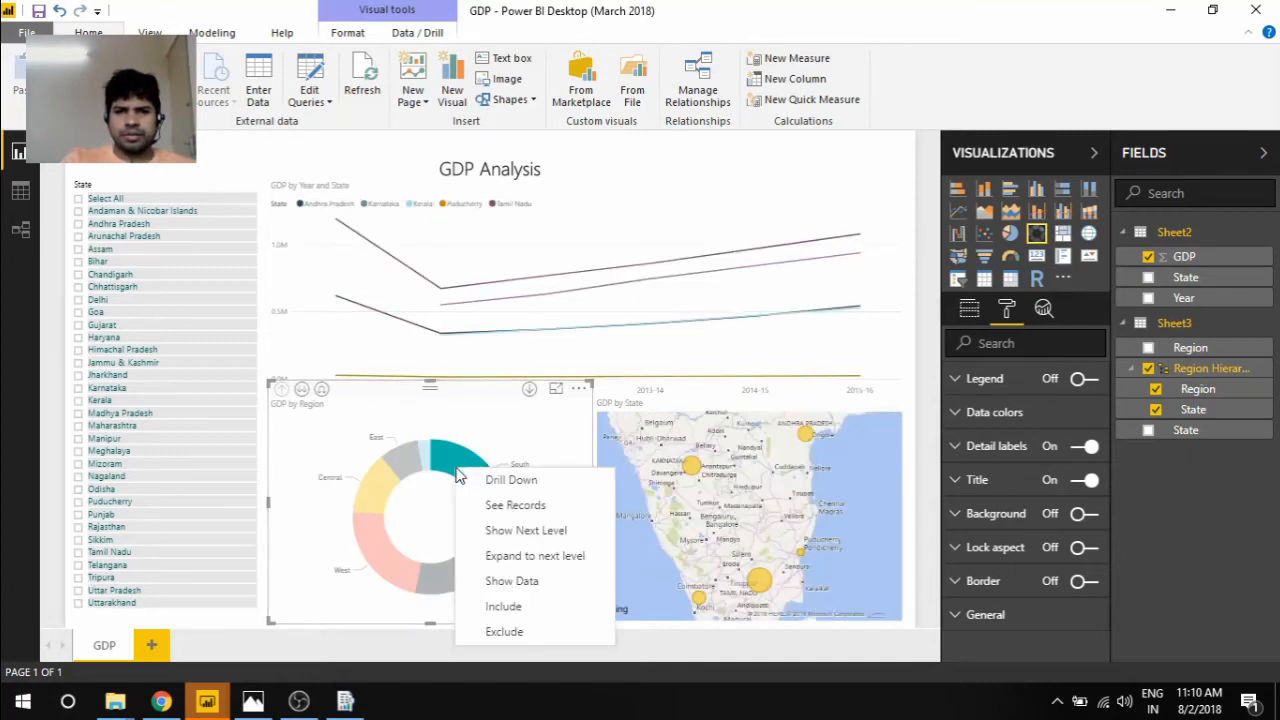
pyautogui.click(489, 481)
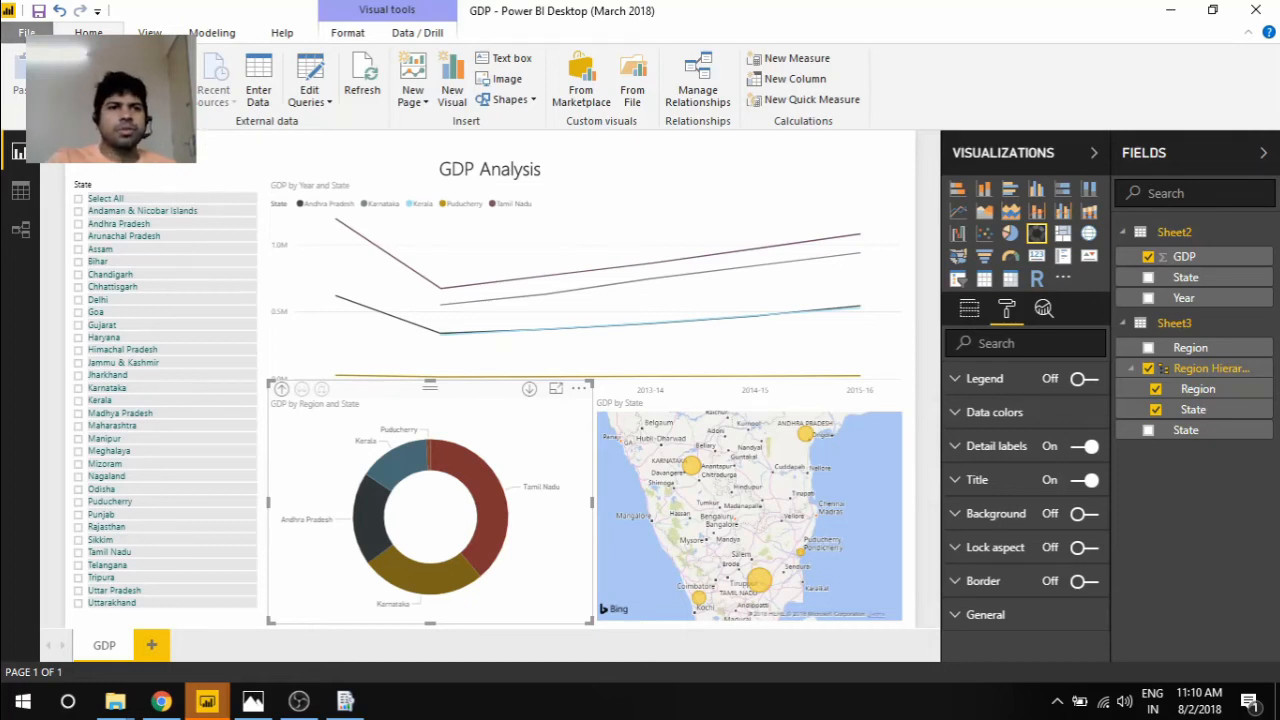
# View the report's Save As options, including saving to Power BI Report Server, without saving the file
pyautogui.click(26, 32)
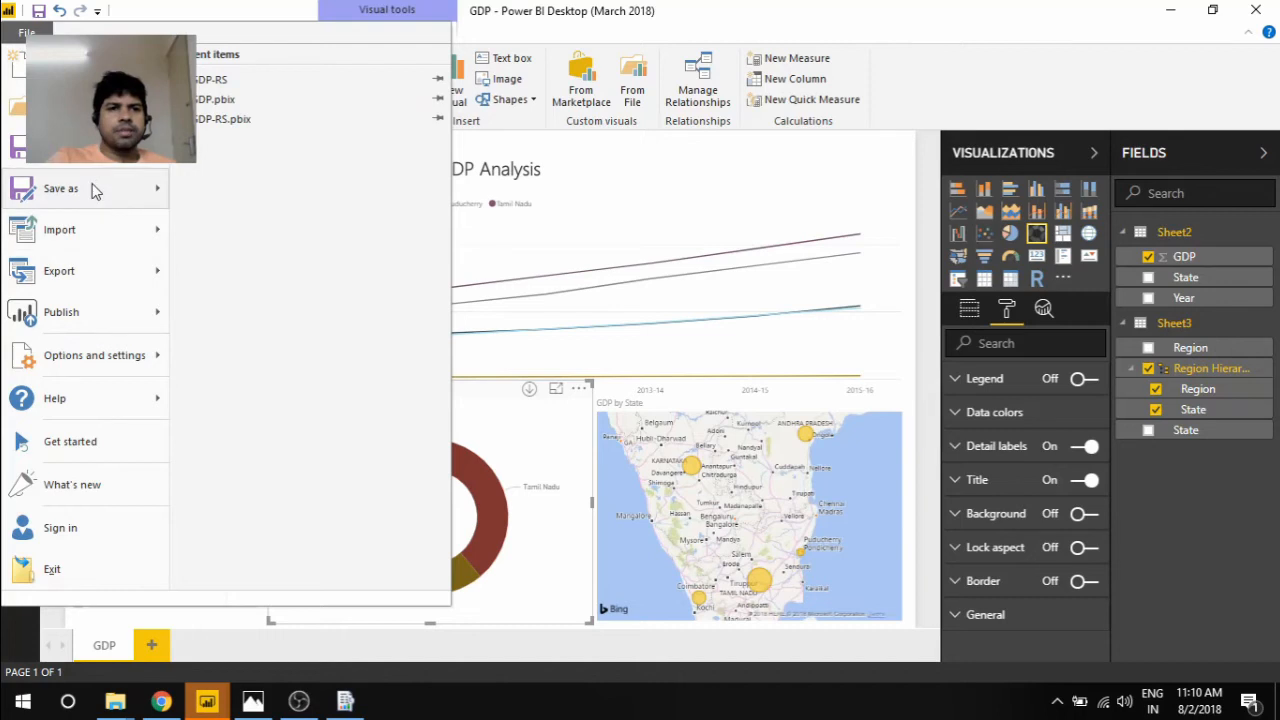
pyautogui.moveTo(84, 200)
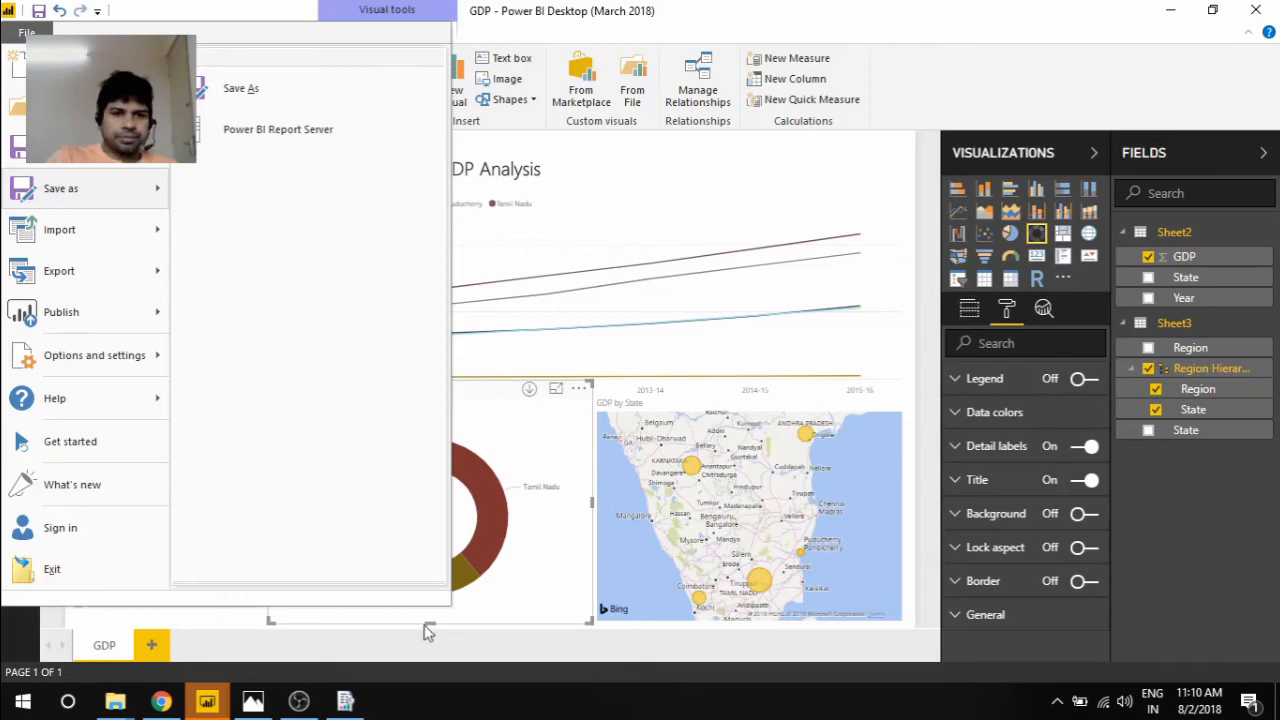
pyautogui.click(668, 193)
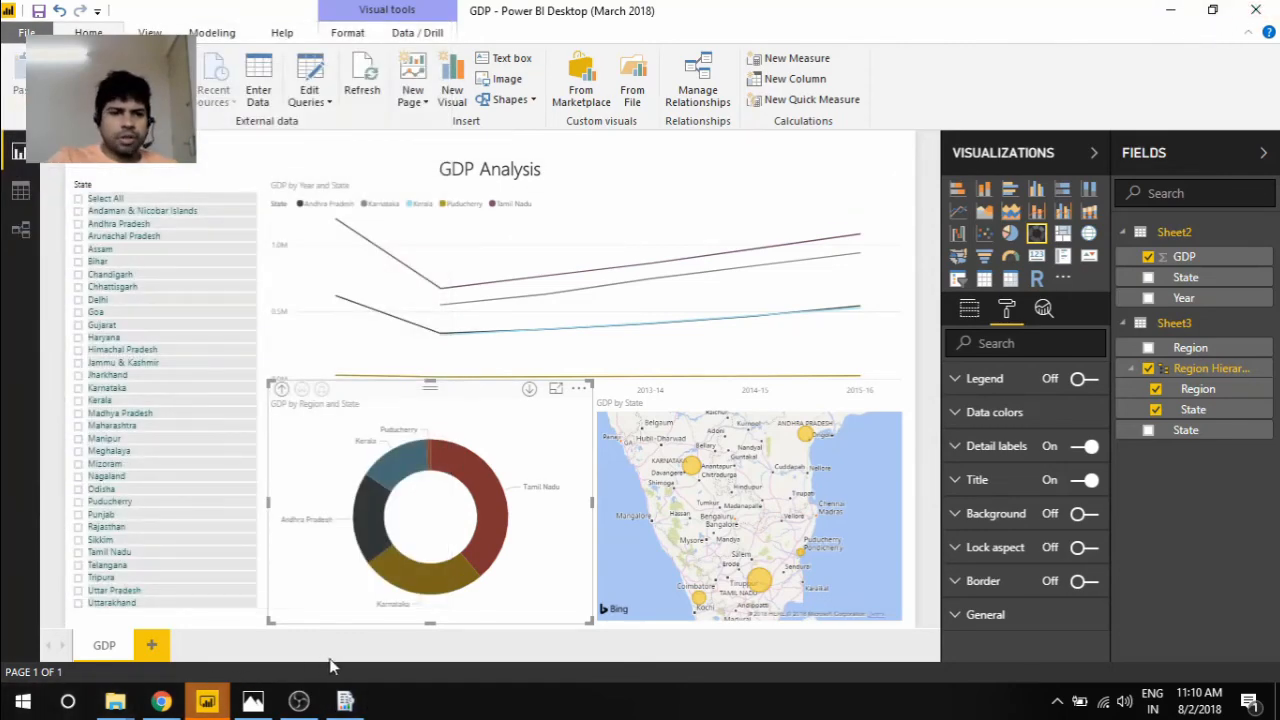
# Switch to Report Server Configuration Manager and review the Service Account, Web Service URL, Database and Web Portal URL settings
pyautogui.moveTo(160, 703)
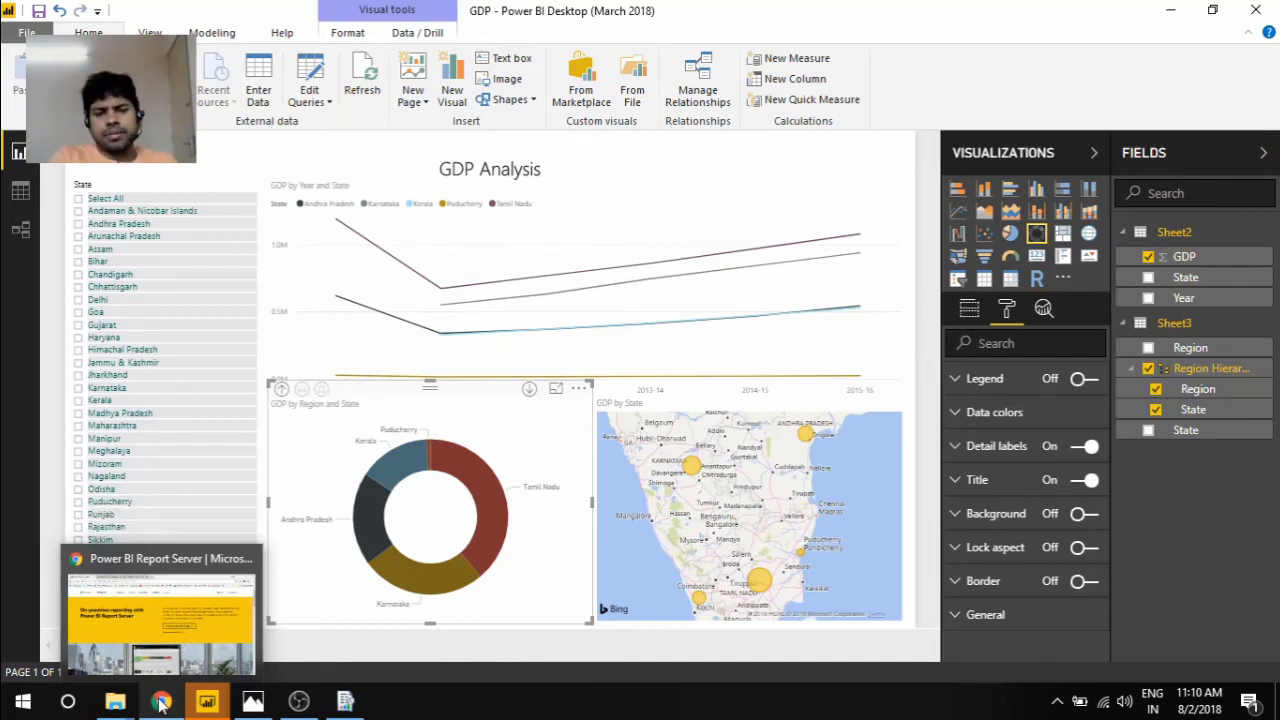
pyautogui.click(345, 701)
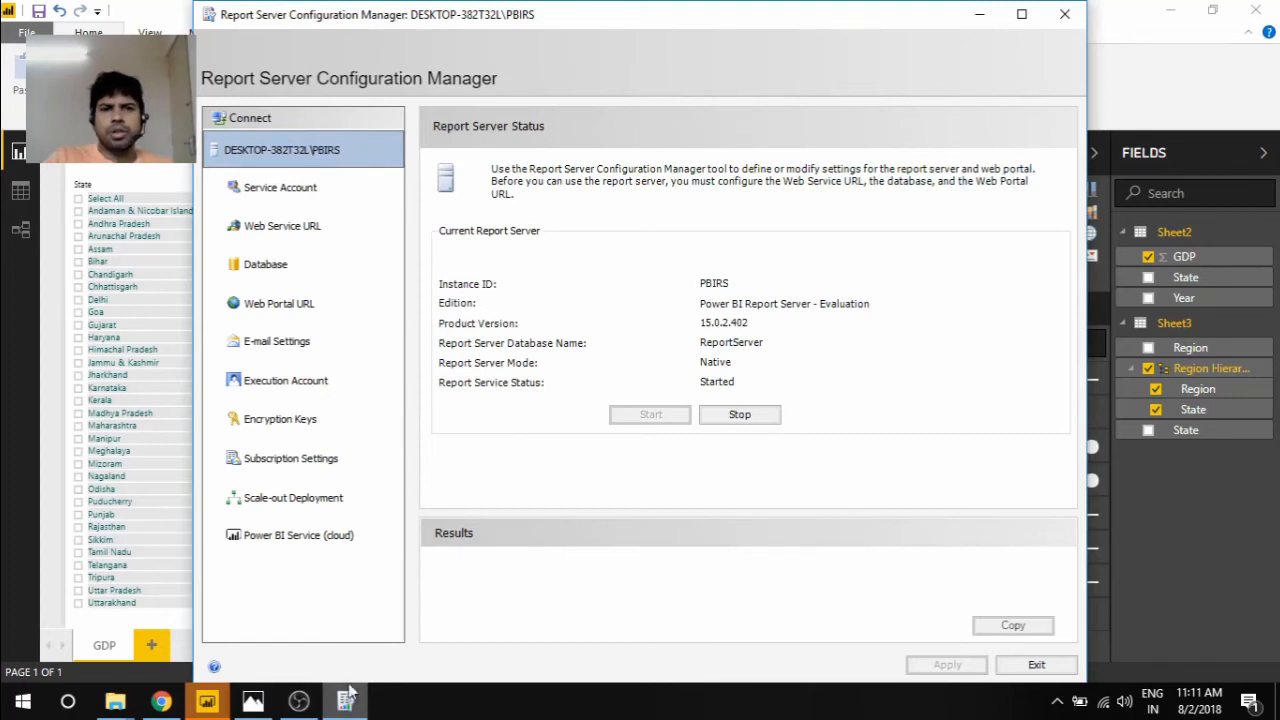
pyautogui.click(284, 191)
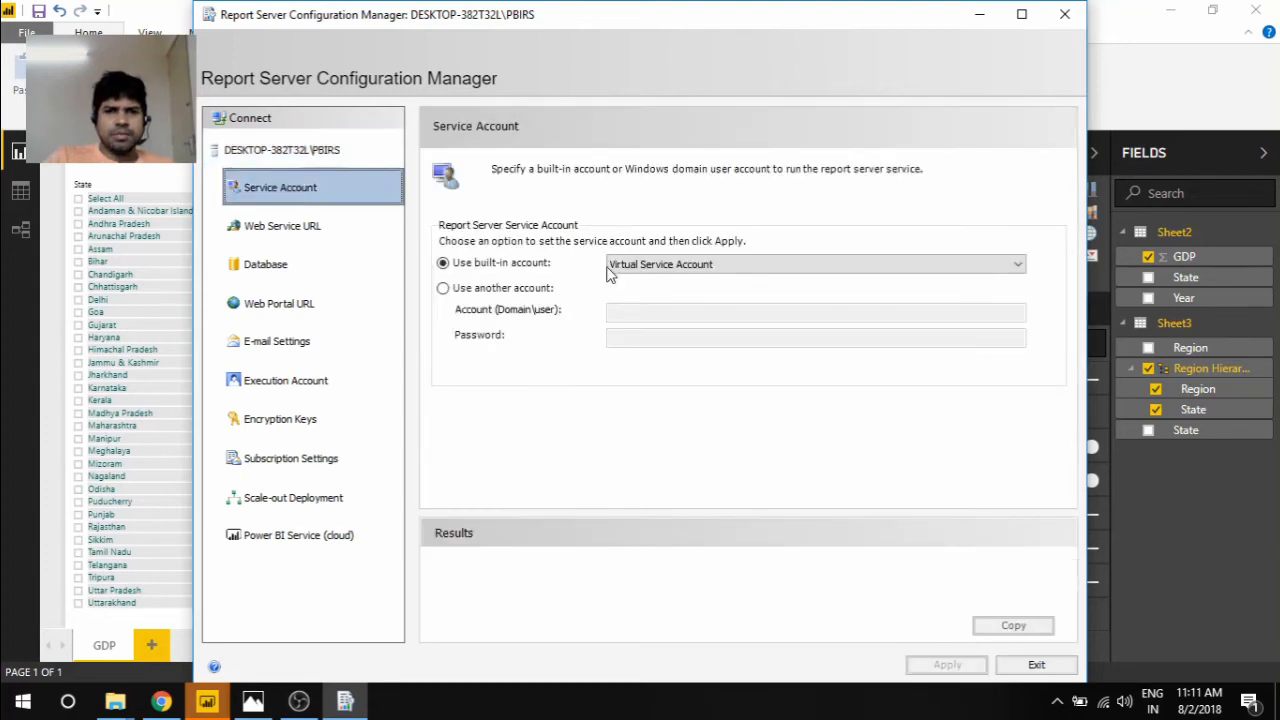
pyautogui.click(300, 226)
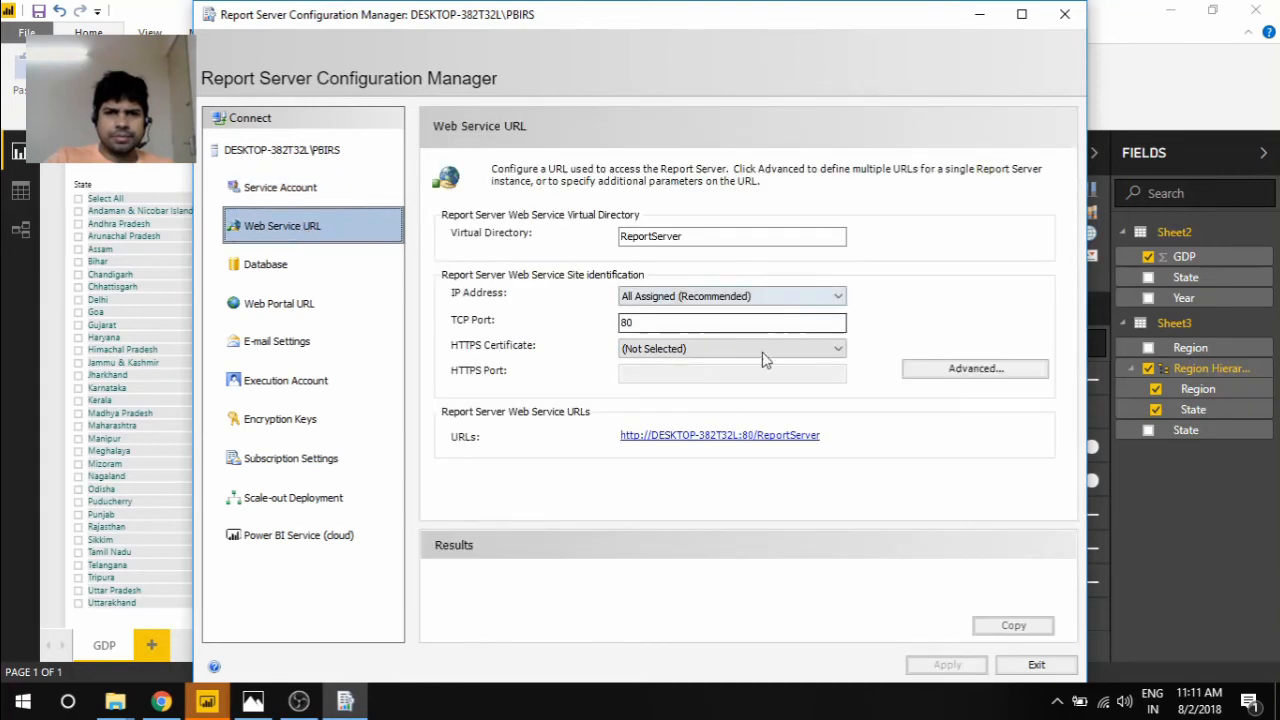
pyautogui.click(288, 267)
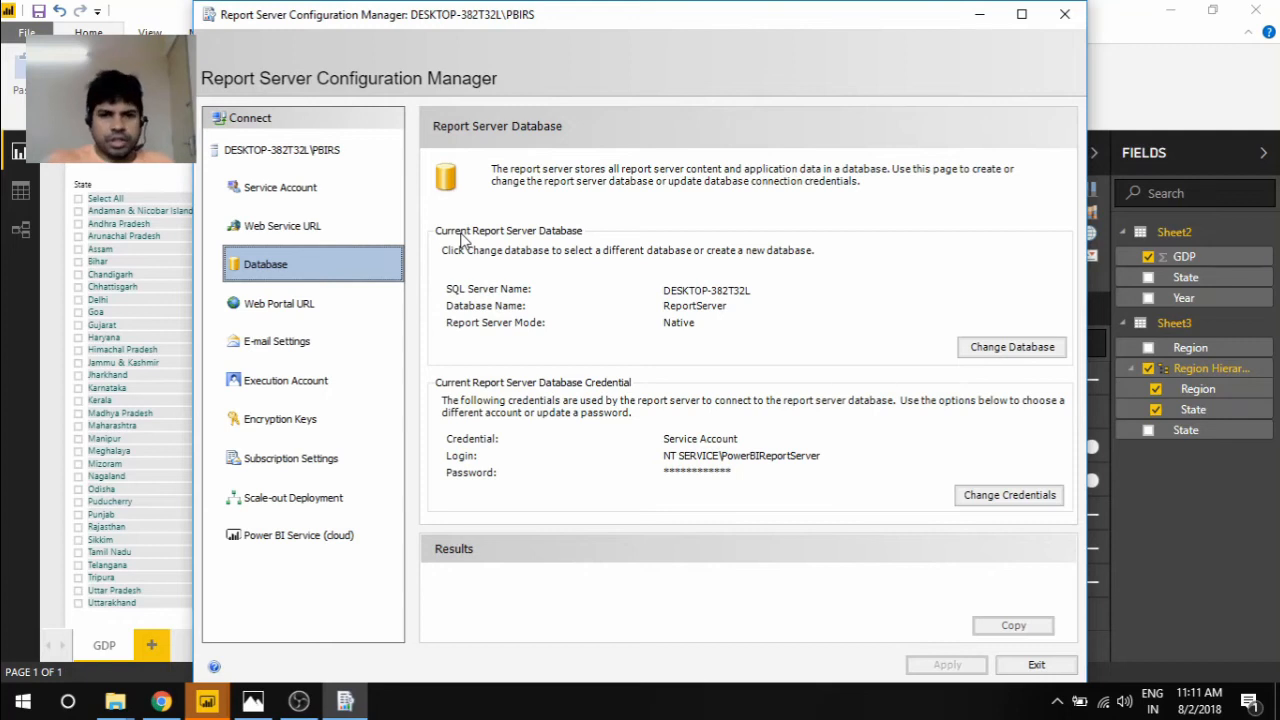
pyautogui.click(322, 305)
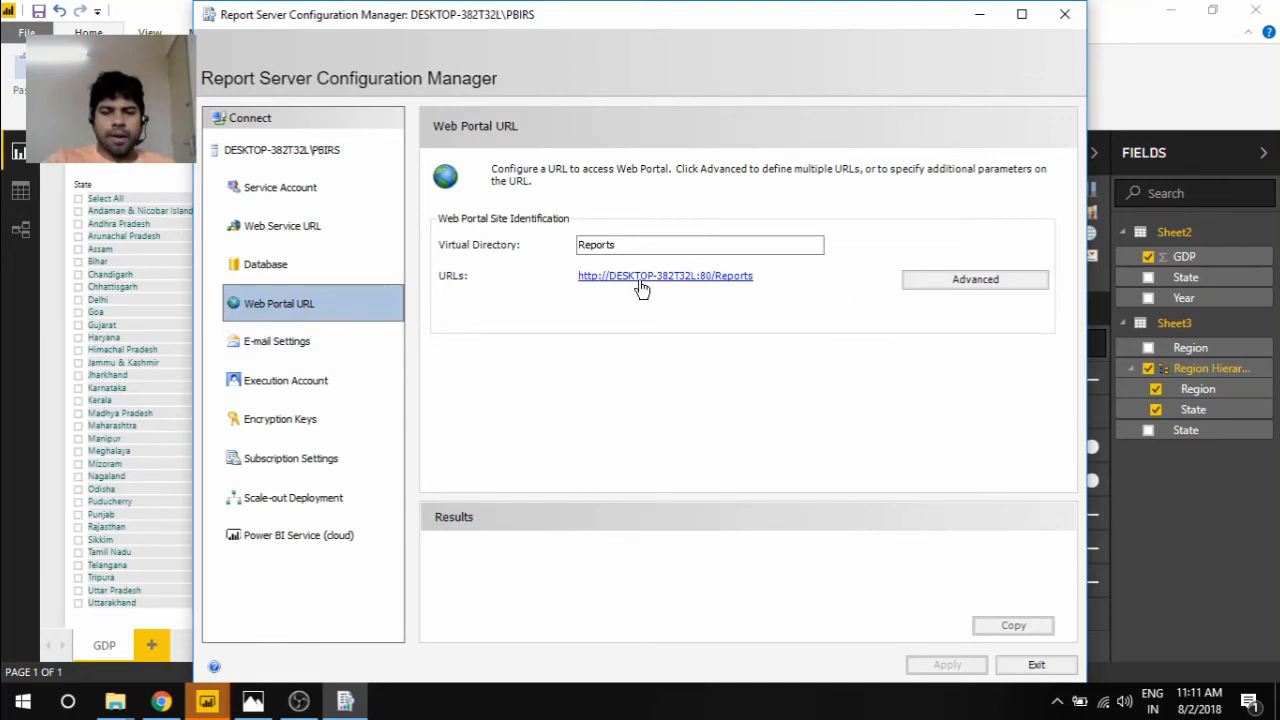
# In the Report Server web portal reached through its Reports URL, check the available settings options and open the GDP-RS report
pyautogui.click(750, 277)
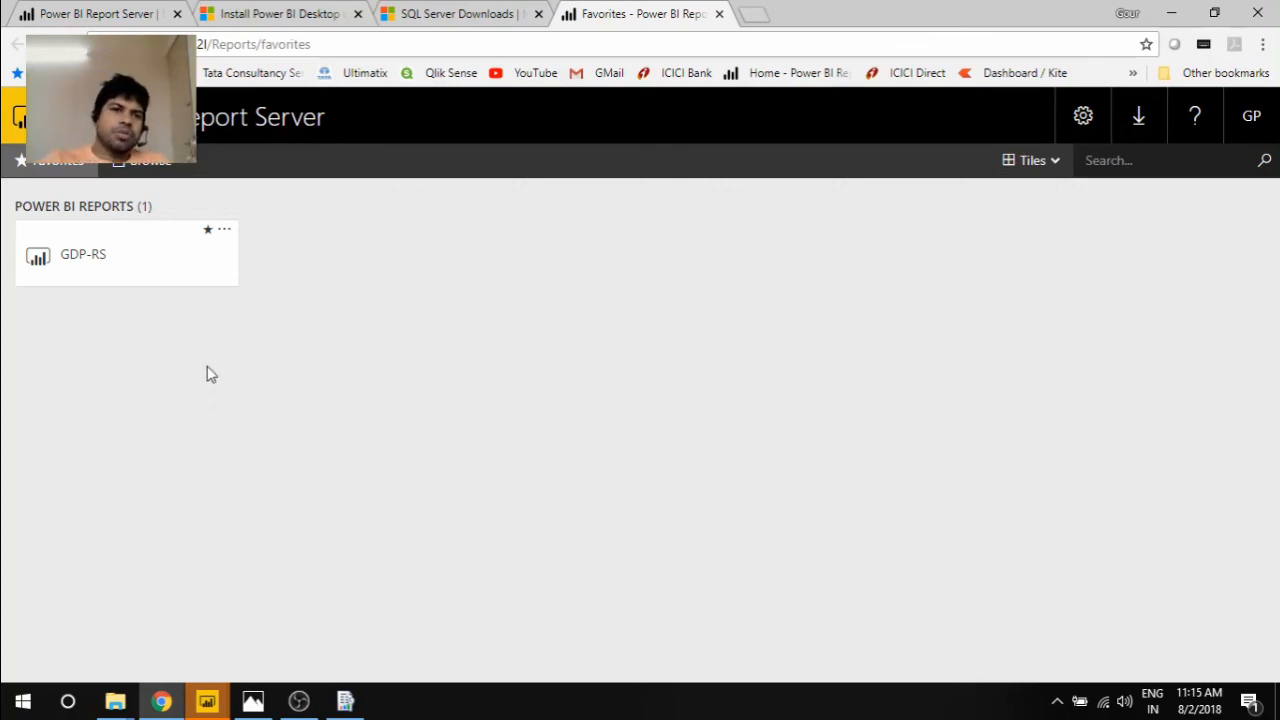
pyautogui.click(1085, 122)
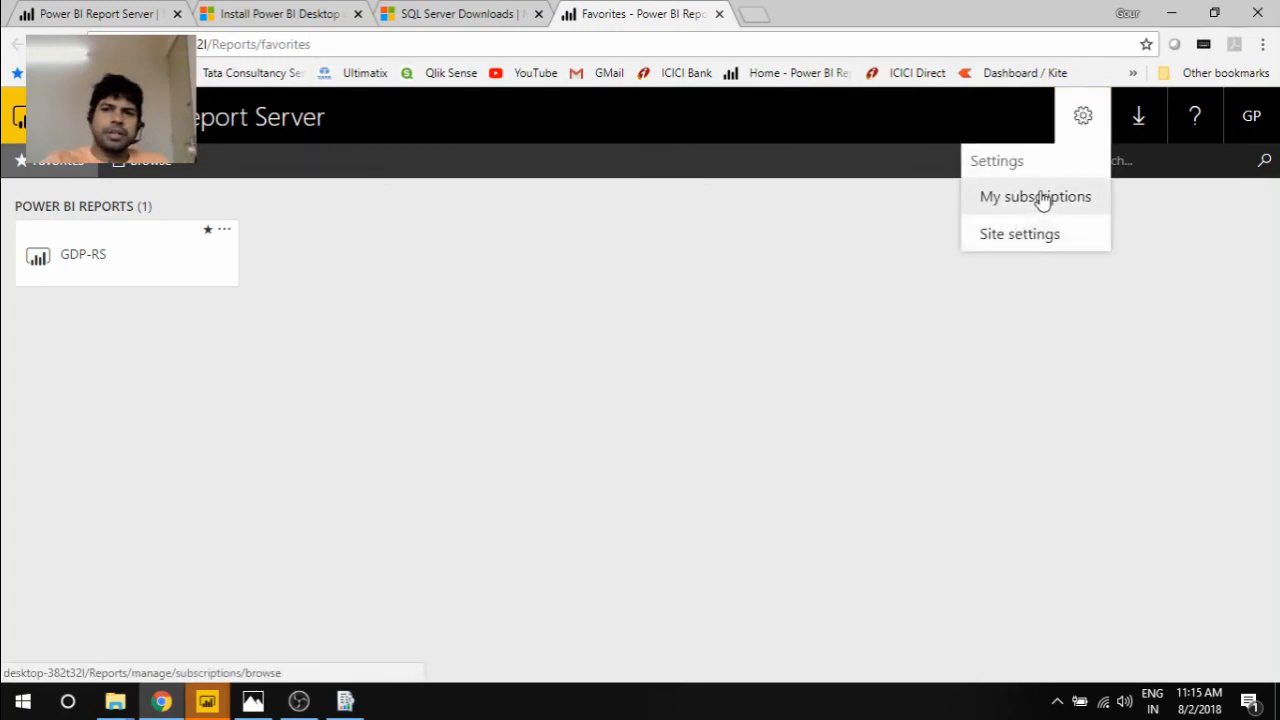
pyautogui.click(146, 260)
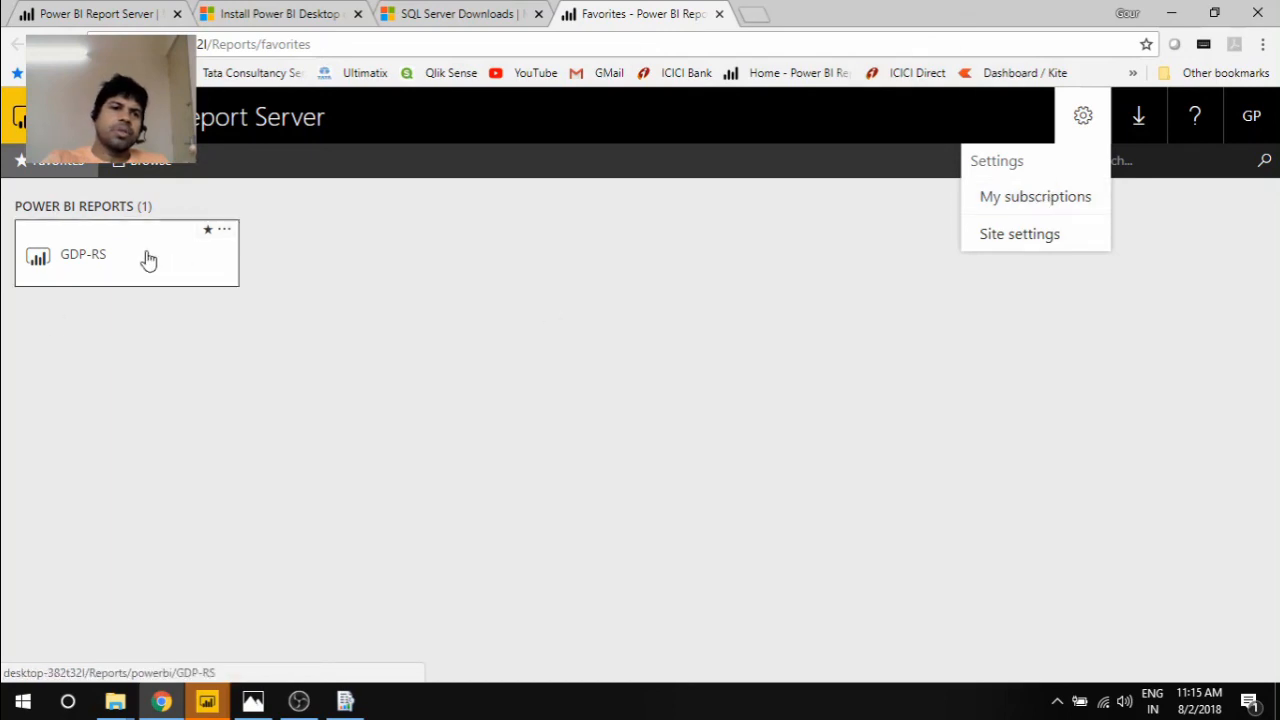